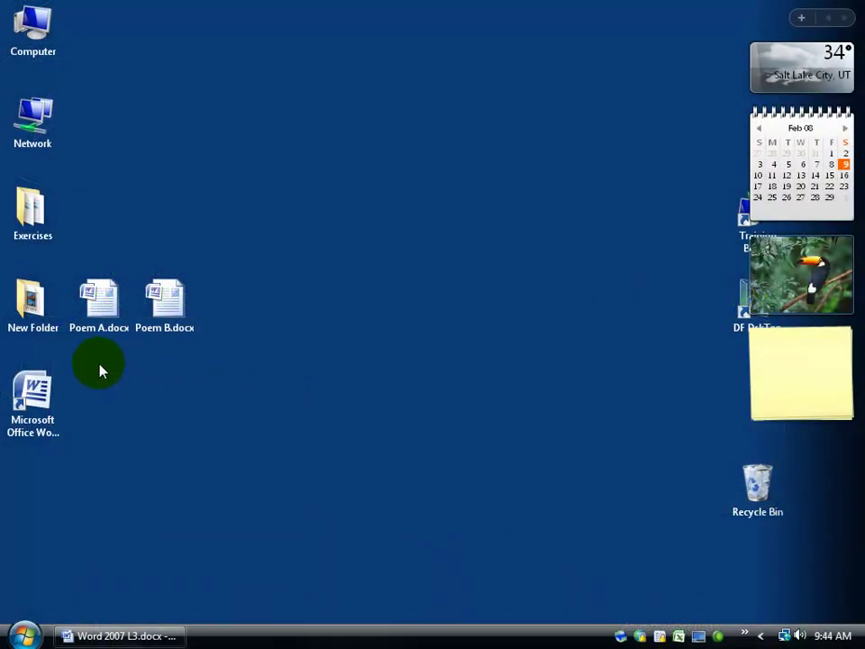
- Open Poem A.docx and Poem B.docx from the desktop and switch between them to compare their text
left_click(100, 302)
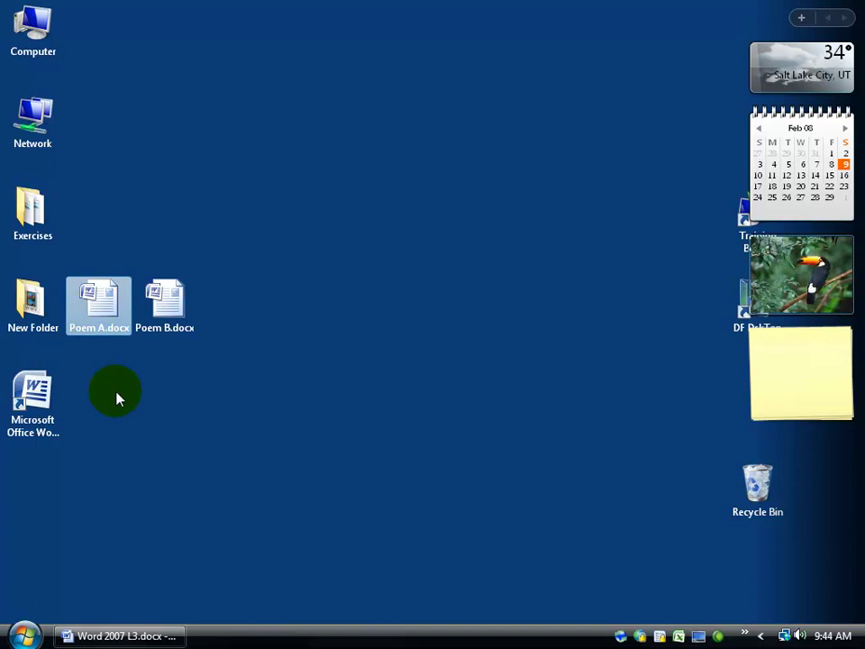
left_click(169, 306)
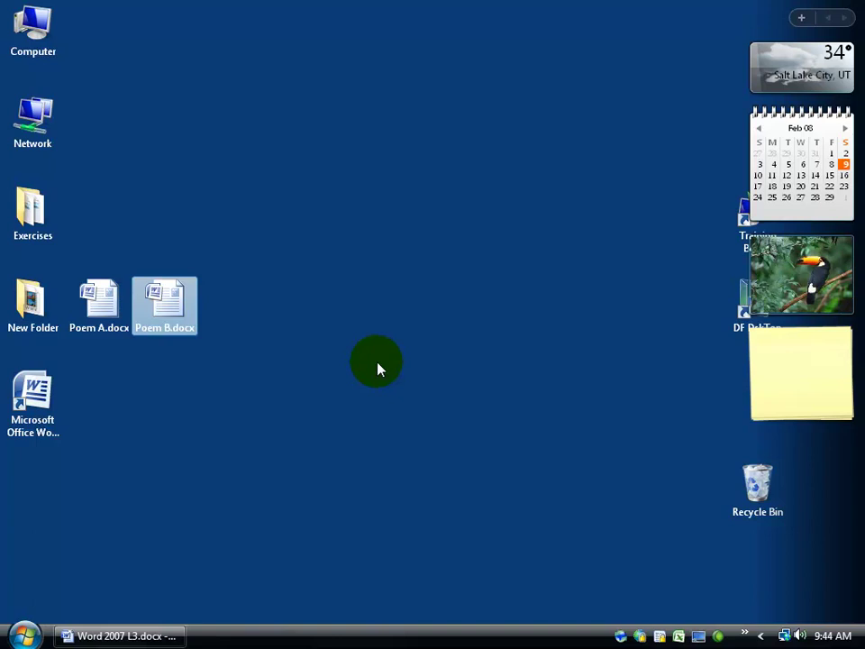
left_click(101, 304)
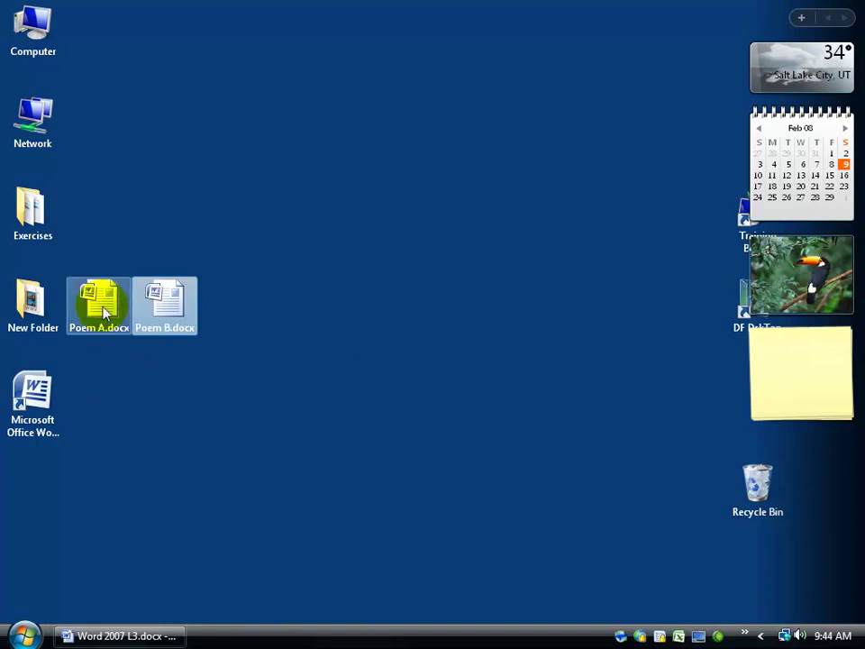
double_click(101, 305)
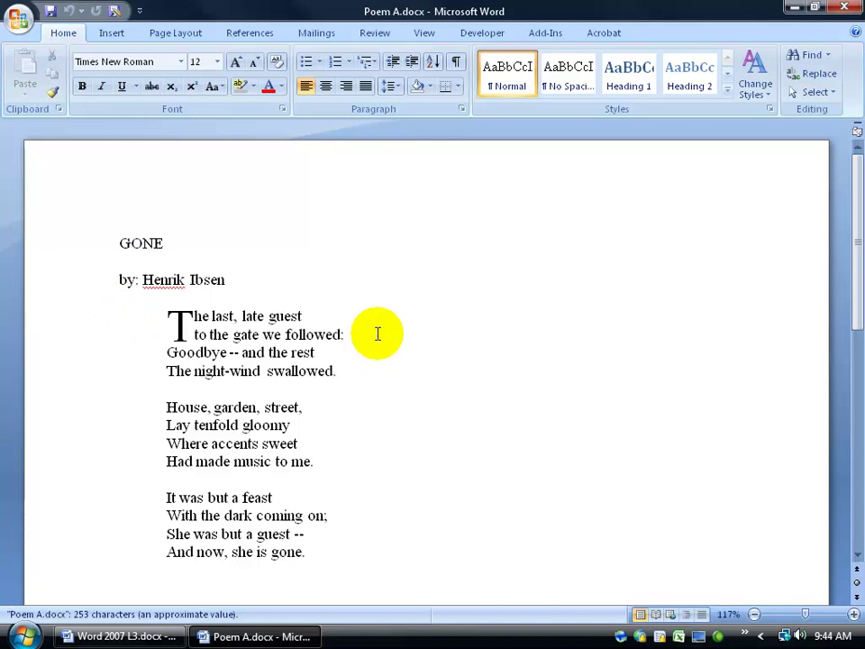
left_click(844, 10)
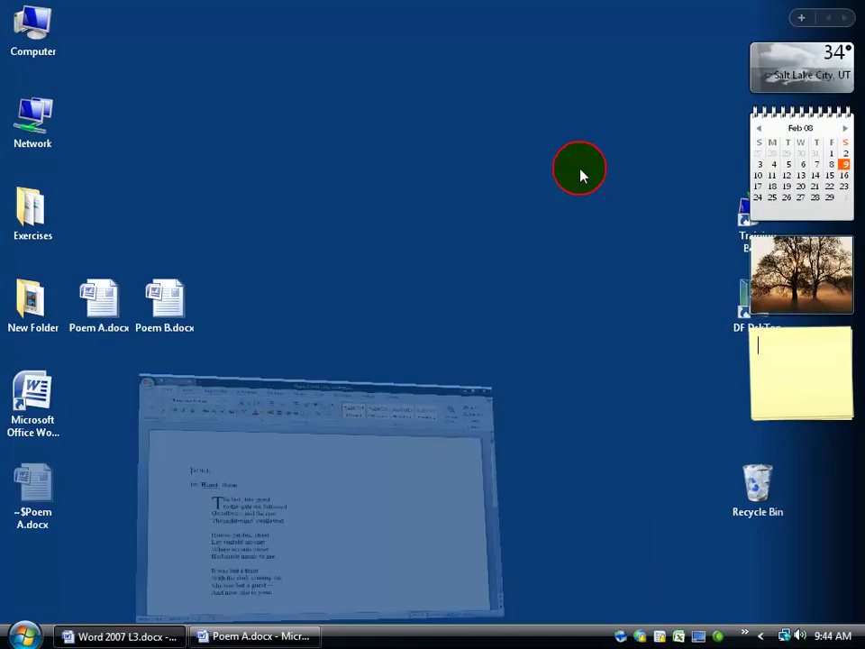
double_click(177, 310)
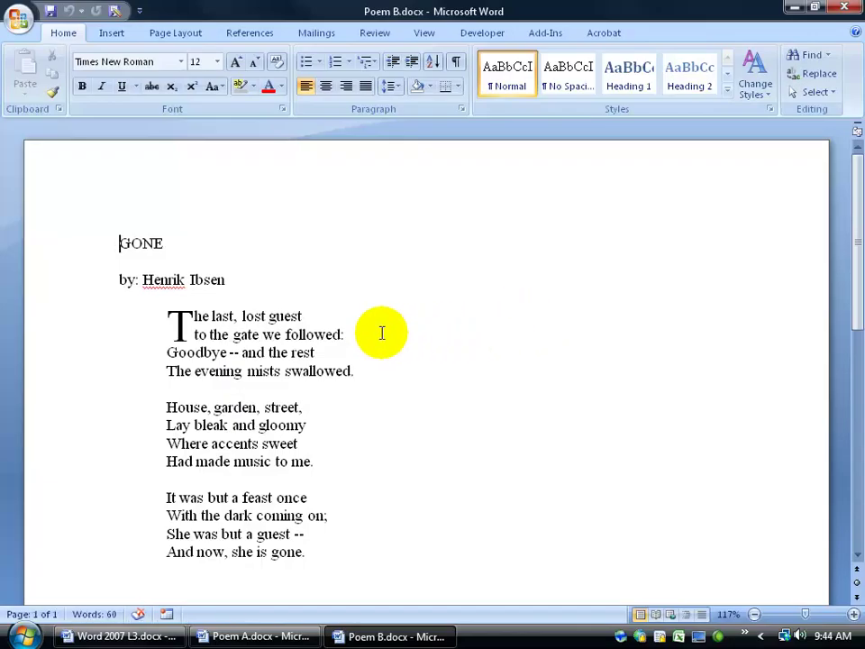
left_click(259, 636)
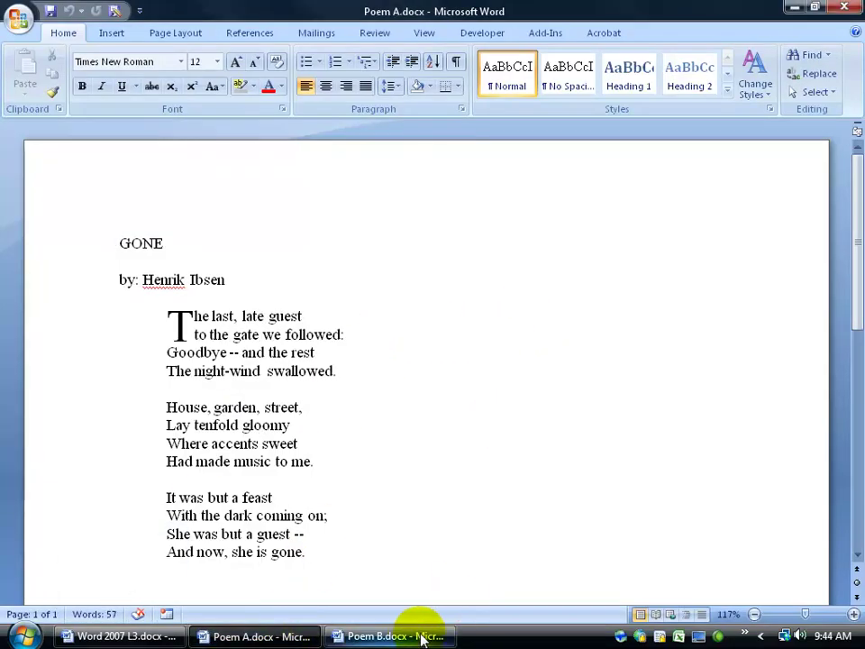
left_click(419, 635)
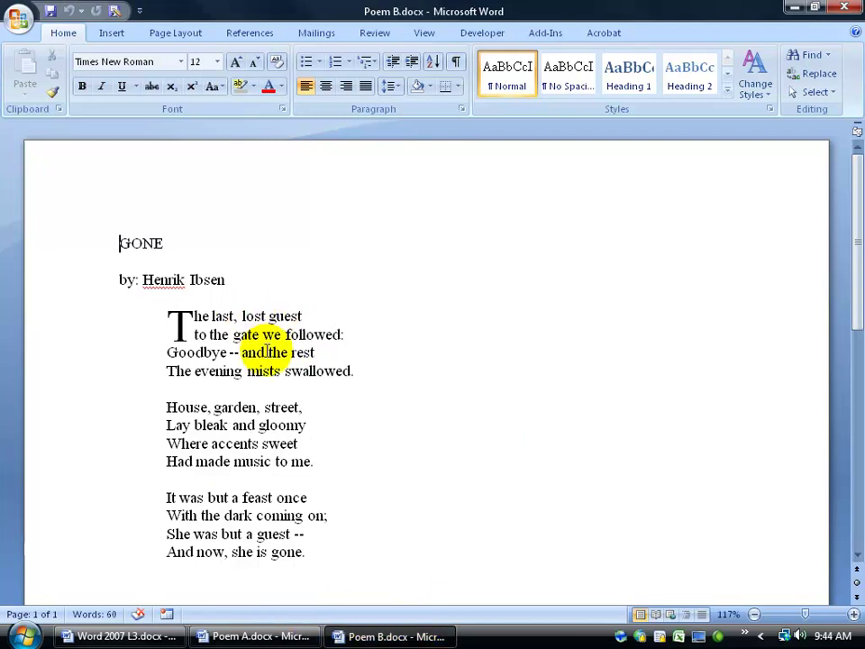
- View Poem B.docx side by side with Poem A.docx and set the zoom to 100%
left_click(424, 33)
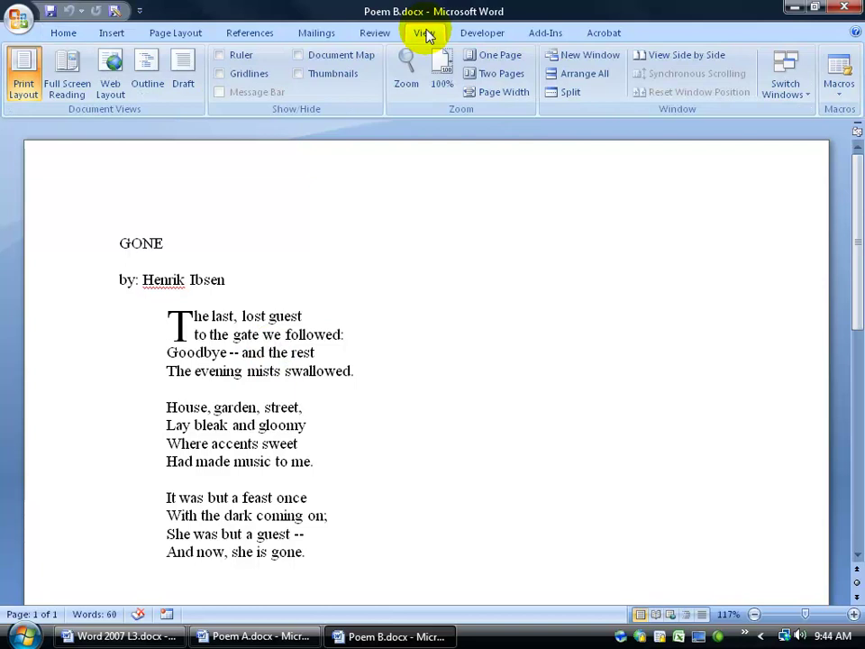
left_click(654, 56)
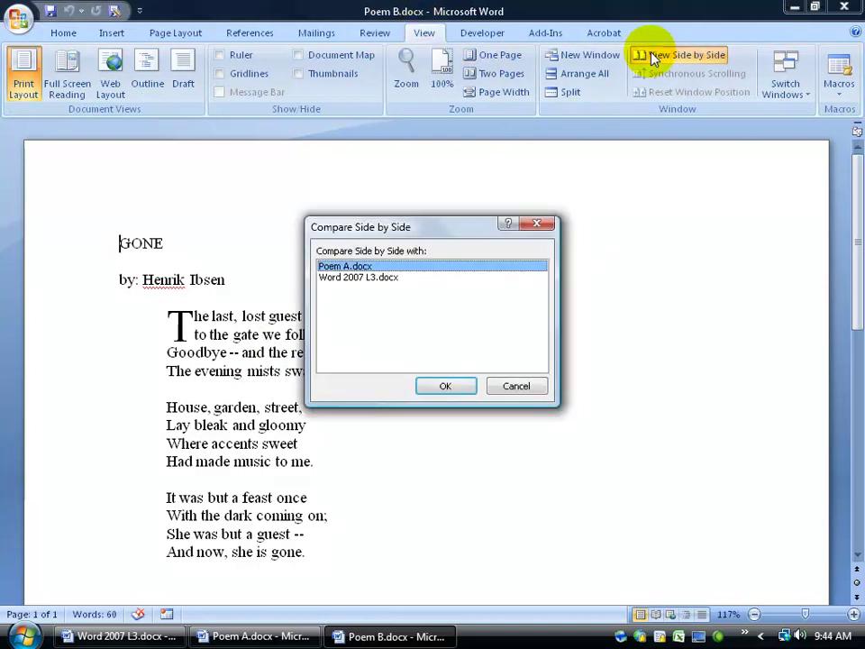
double_click(387, 266)
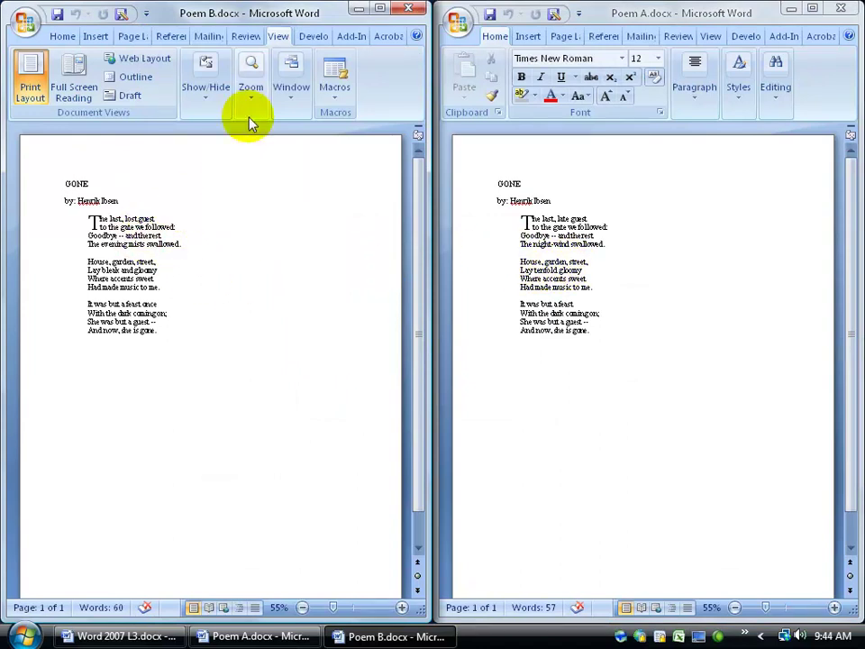
left_click(250, 90)
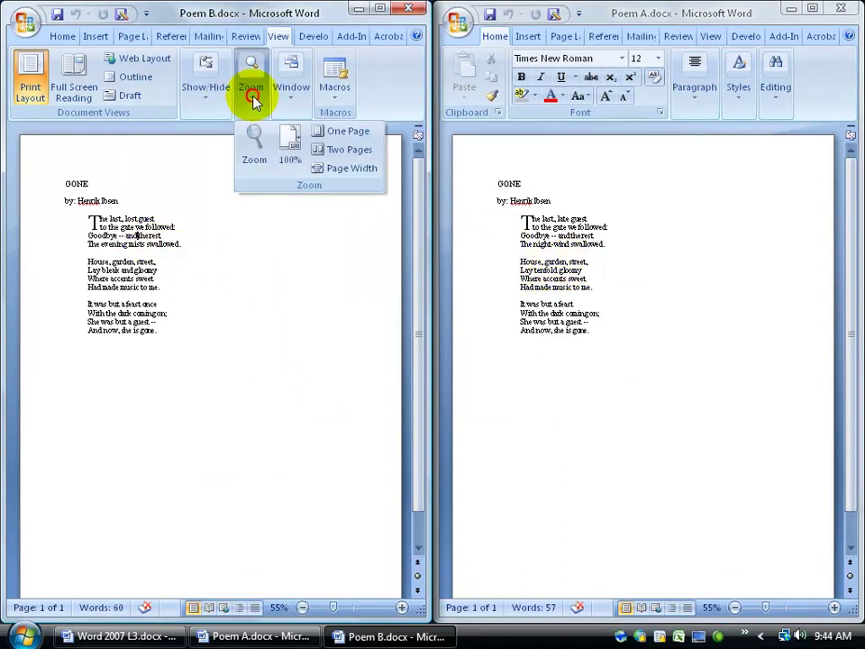
left_click(267, 160)
left_click(76, 226)
left_click(270, 429)
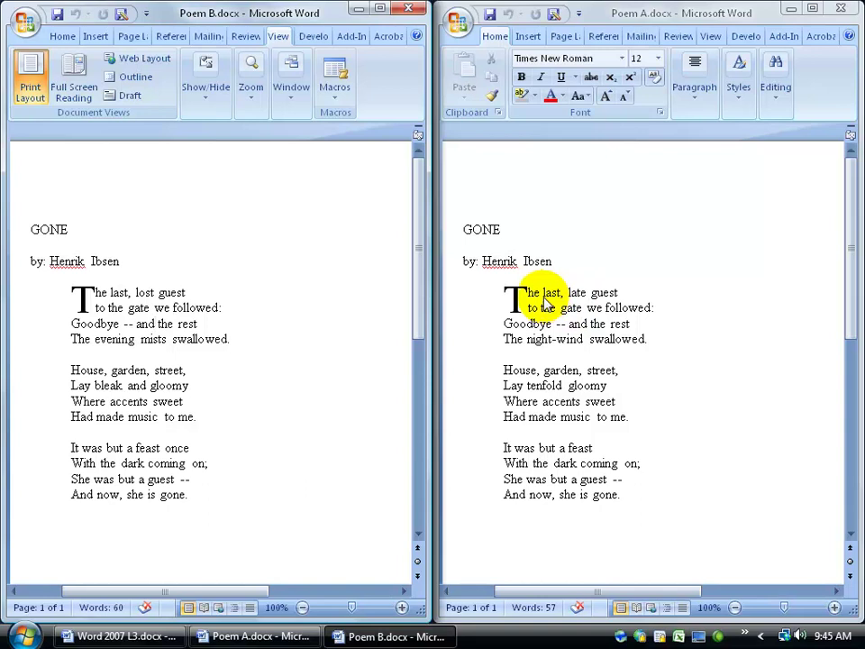
- Close both Poem B.docx and Poem A.docx to return to the desktop
double_click(444, 11)
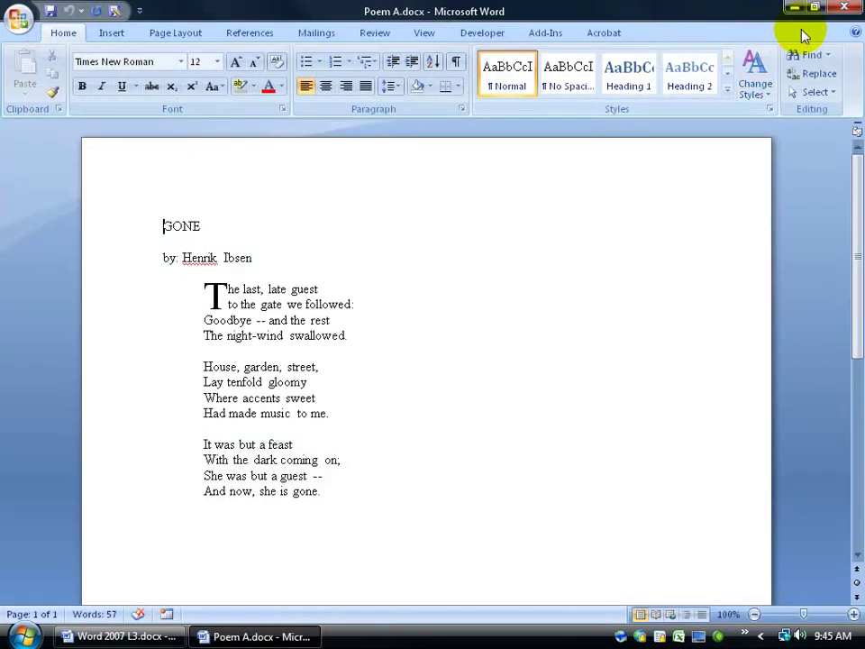
left_click(844, 8)
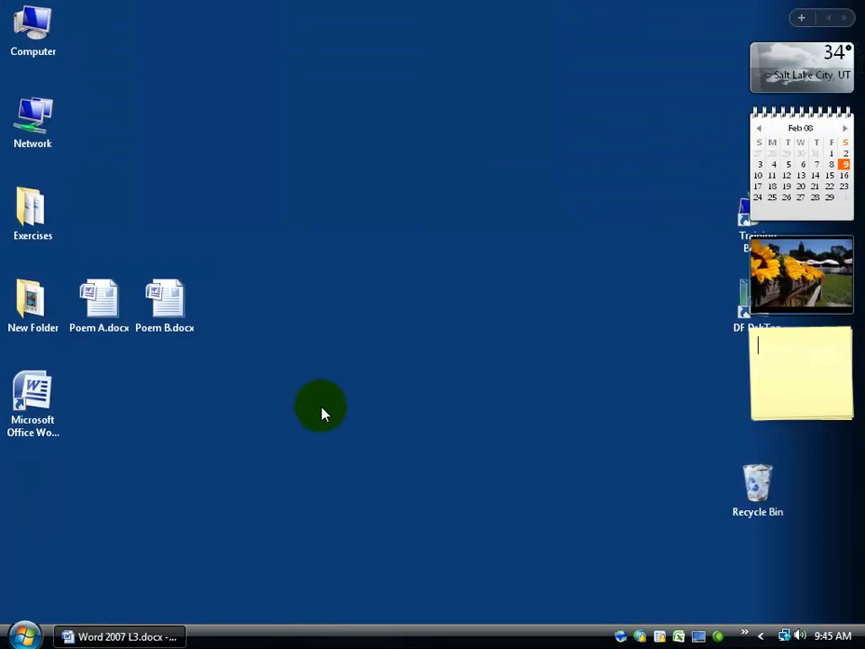
left_click(122, 330)
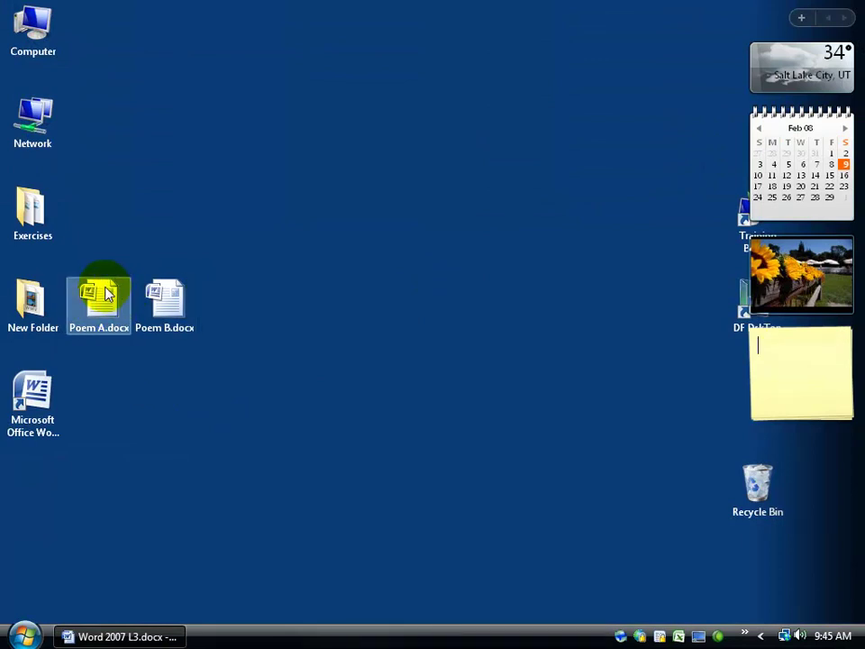
left_click(170, 293)
left_click(130, 219)
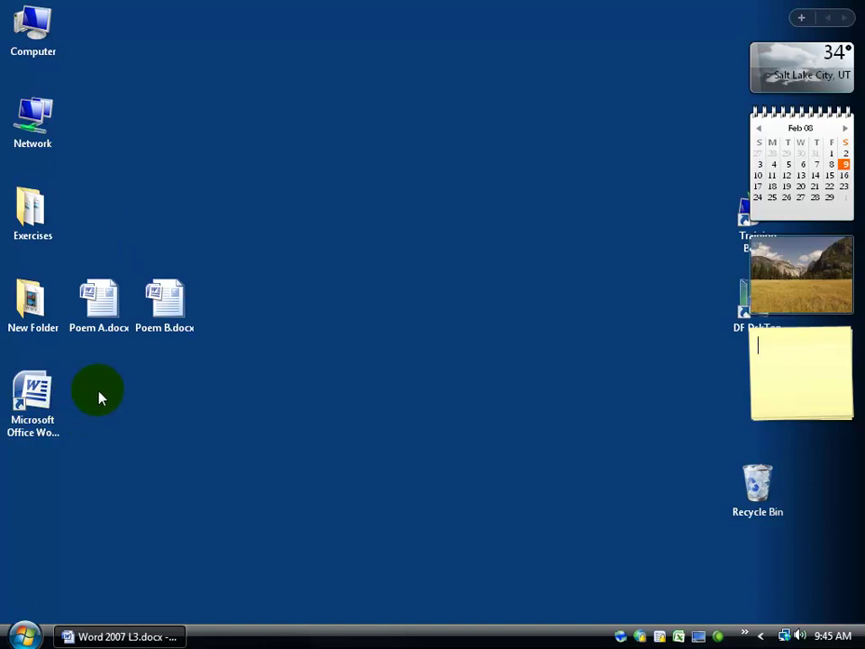
- Launch Microsoft Word with a new blank document and zoom it to page width
left_click(29, 392)
left_click(155, 308)
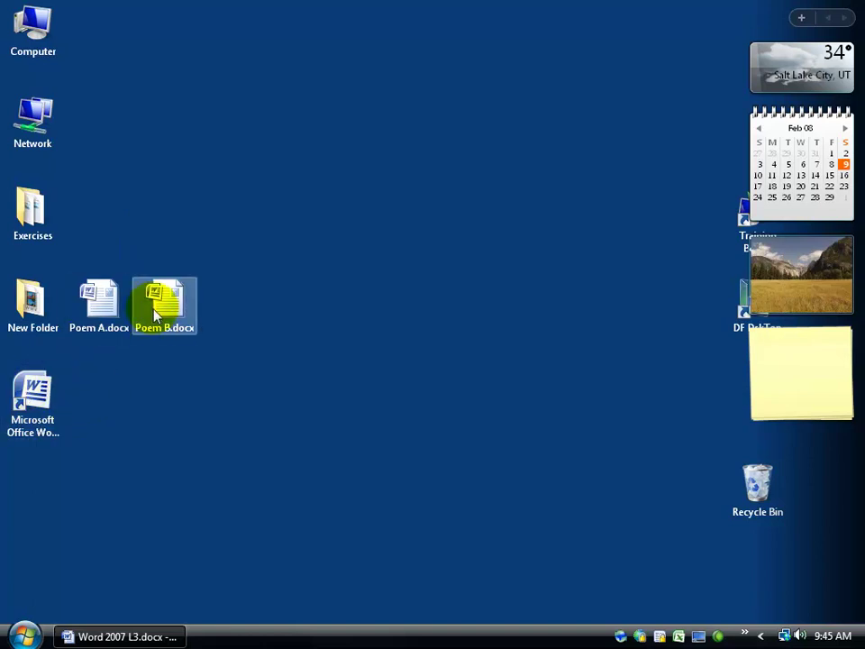
left_click(58, 392)
double_click(36, 401)
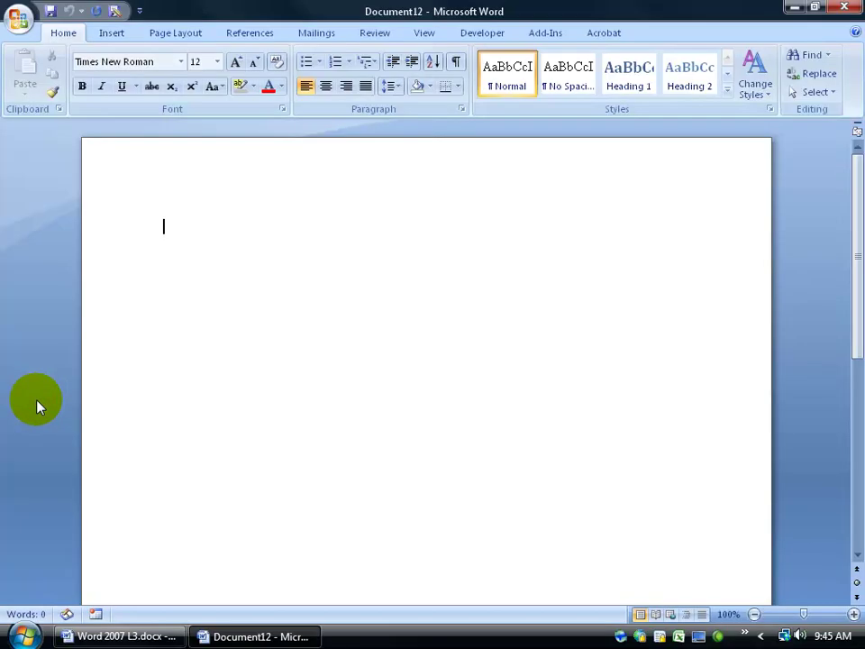
left_click(431, 32)
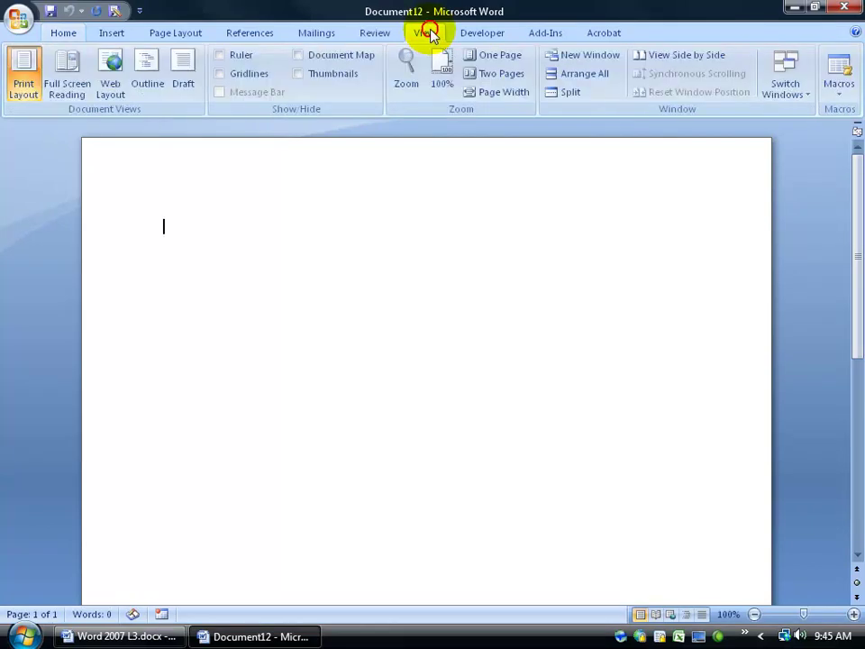
left_click(483, 96)
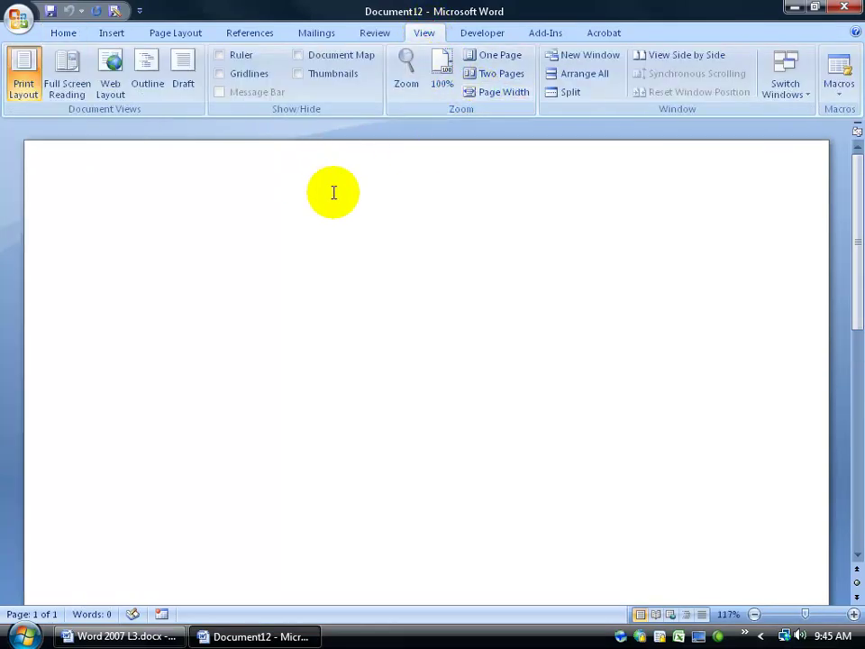
left_click(378, 34)
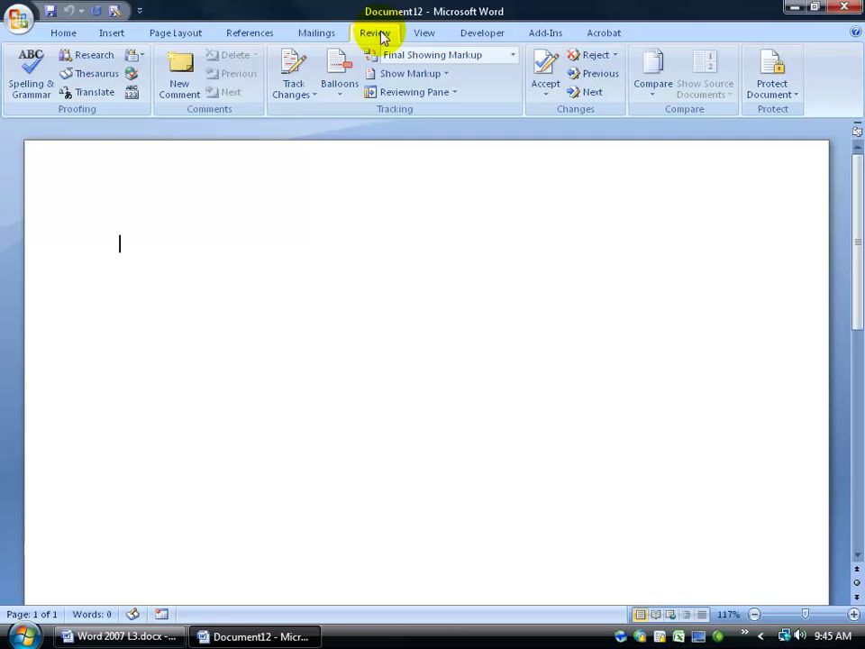
left_click(651, 92)
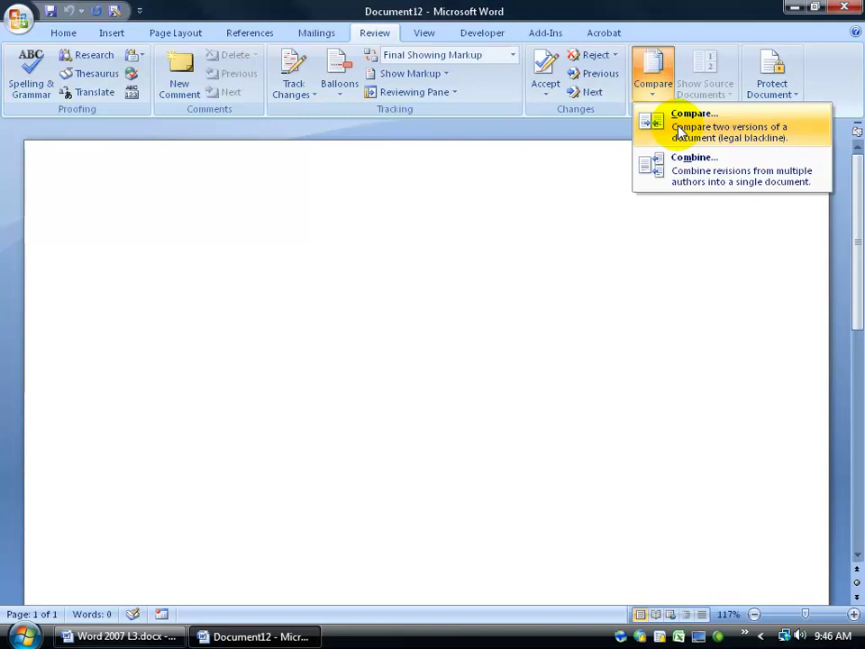
left_click(530, 177)
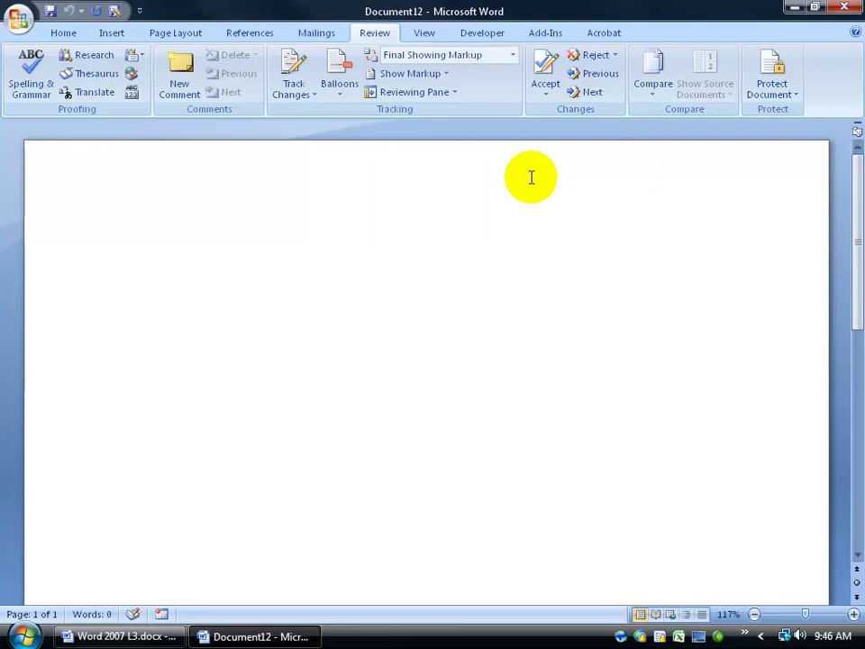
- Try out Track Changes with the sample text "lkdfj" in the blank document, delete the text and turn tracking off
left_click(294, 72)
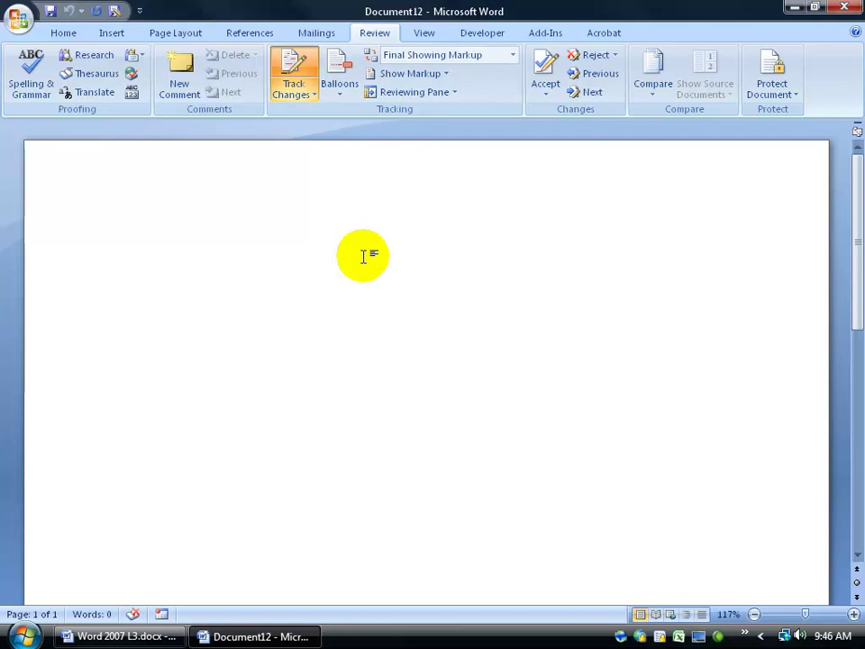
type("lkdfj")
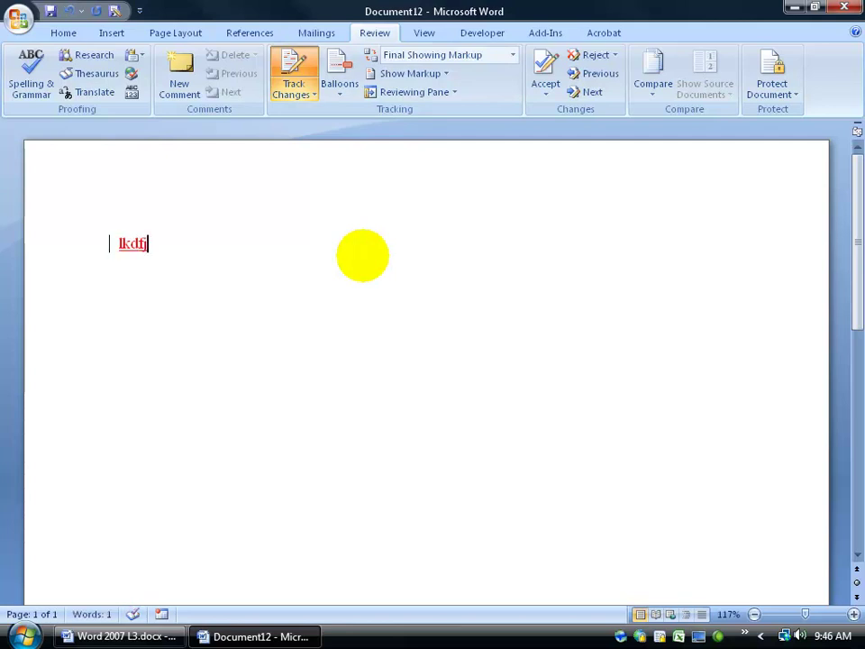
key("BackSpace")
key("BackSpace")
key("BackSpace")
key("BackSpace")
key("BackSpace")
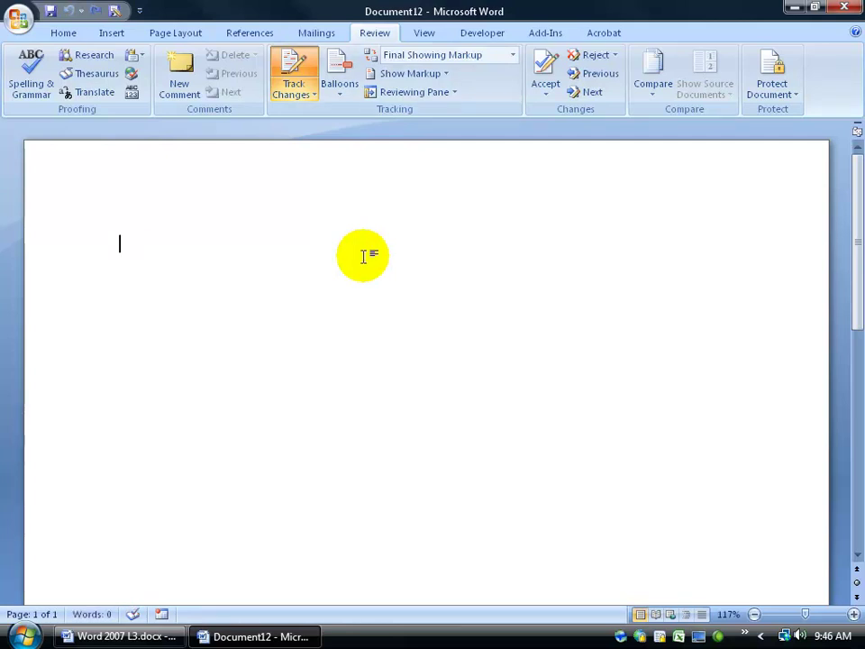
left_click(293, 67)
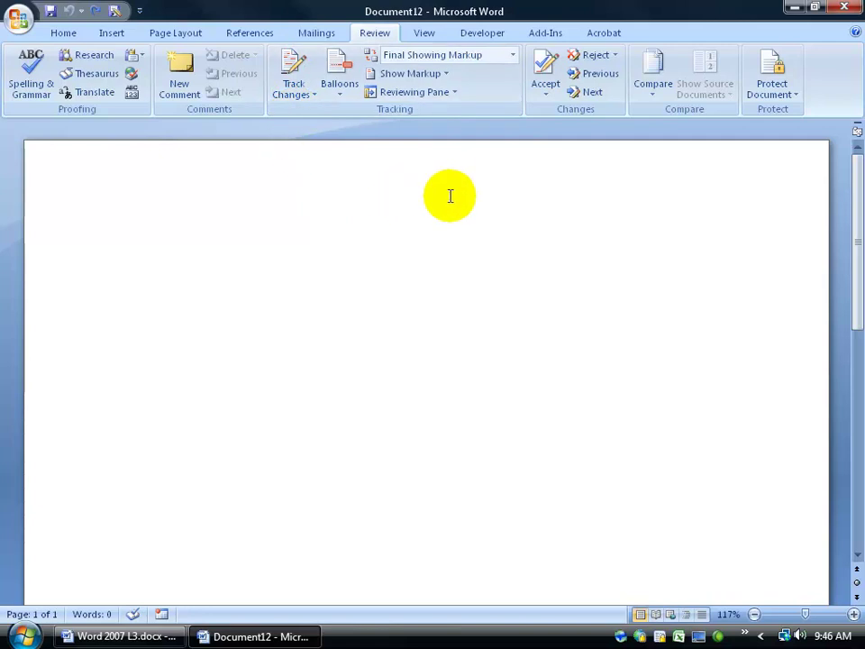
- Start a comparison of two document versions with the full comparison settings shown
left_click(652, 80)
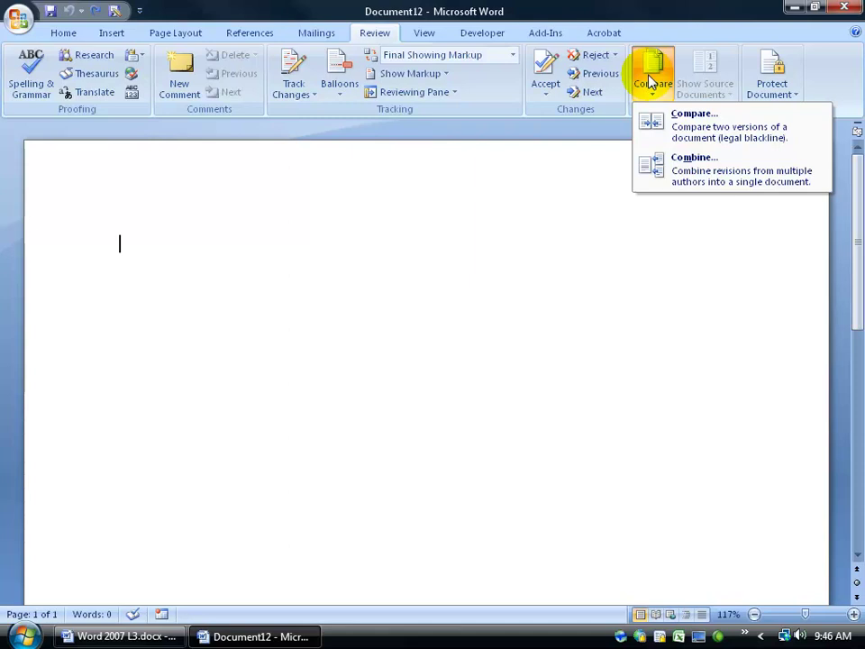
left_click(668, 128)
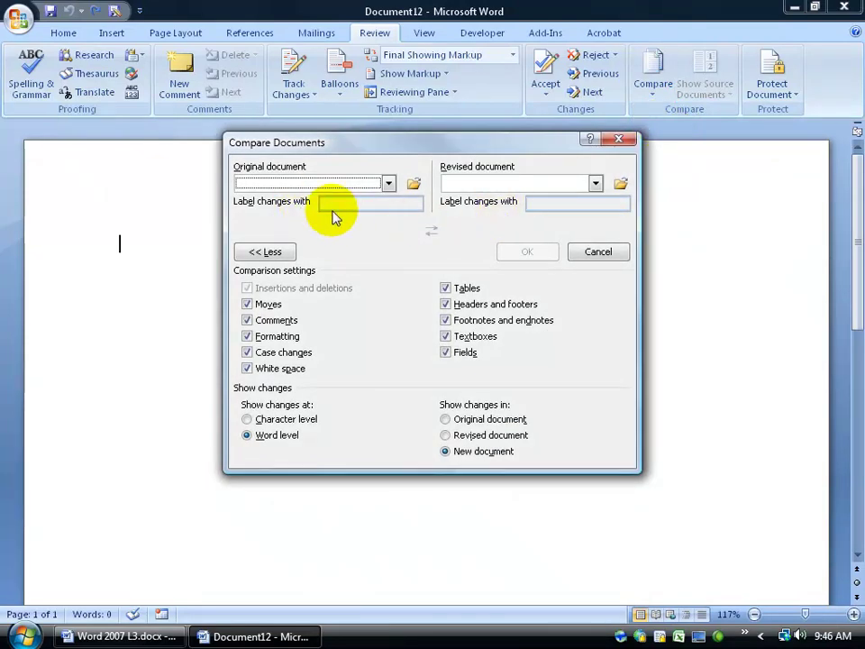
left_click(277, 252)
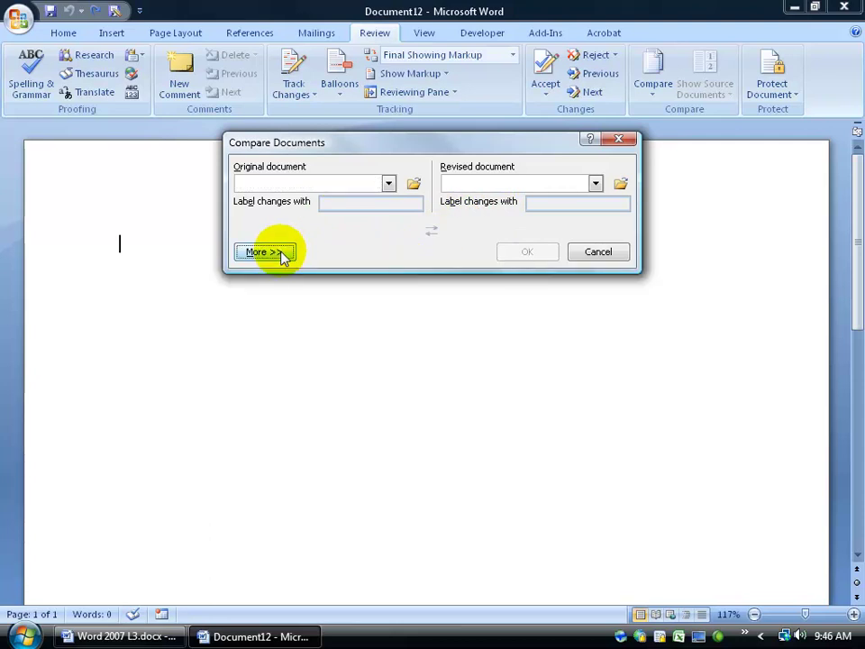
left_click(273, 253)
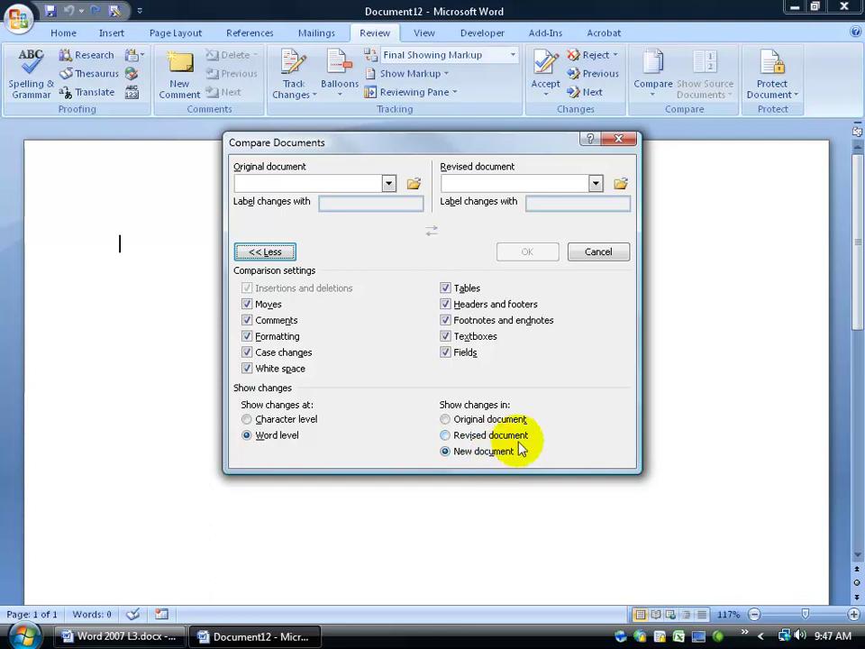
- Select Poem A.docx from the desktop as the original document for the comparison
left_click(387, 182)
left_click(347, 196)
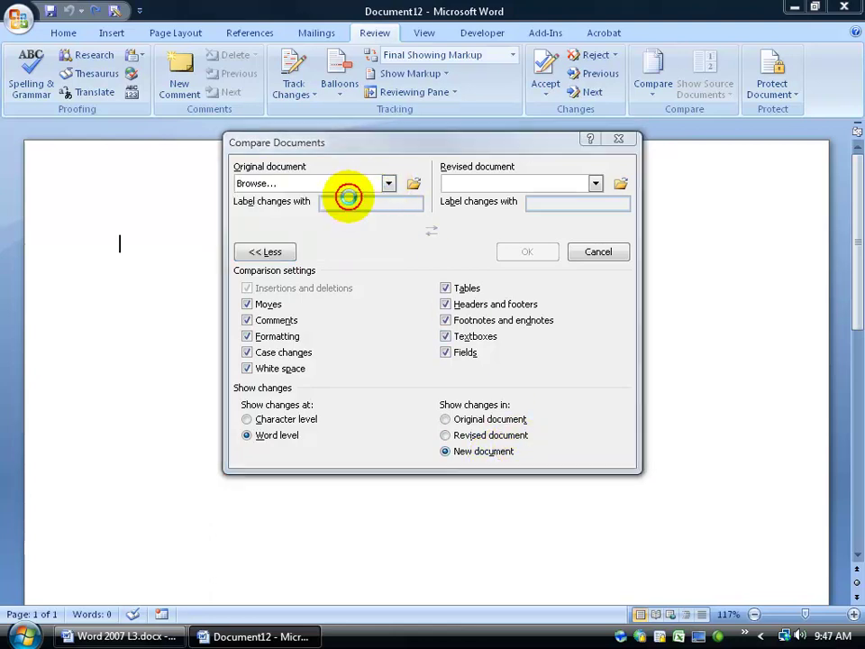
left_click(288, 306)
left_click(396, 362)
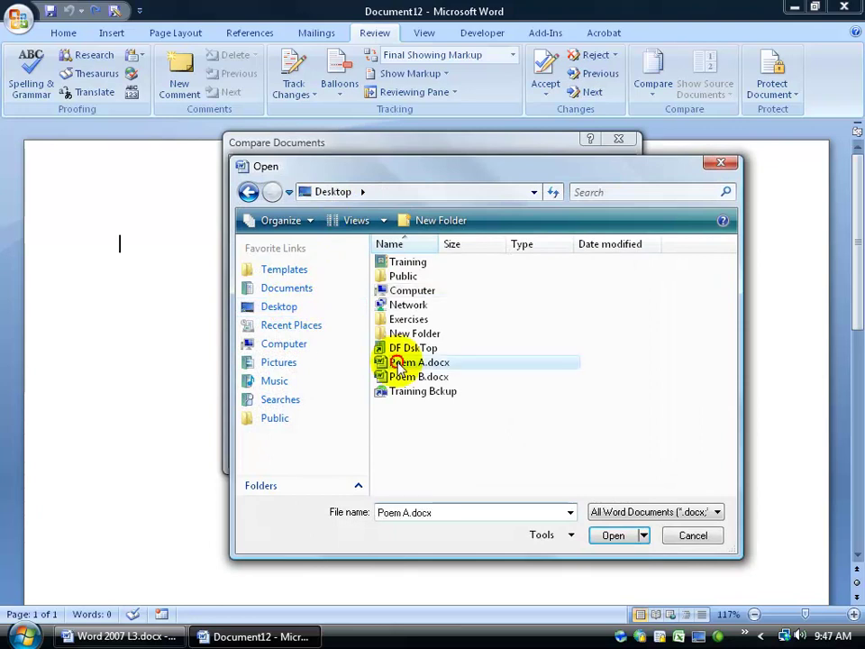
double_click(397, 362)
- Select Poem B.docx from the desktop as the revised document for the comparison
left_click(595, 184)
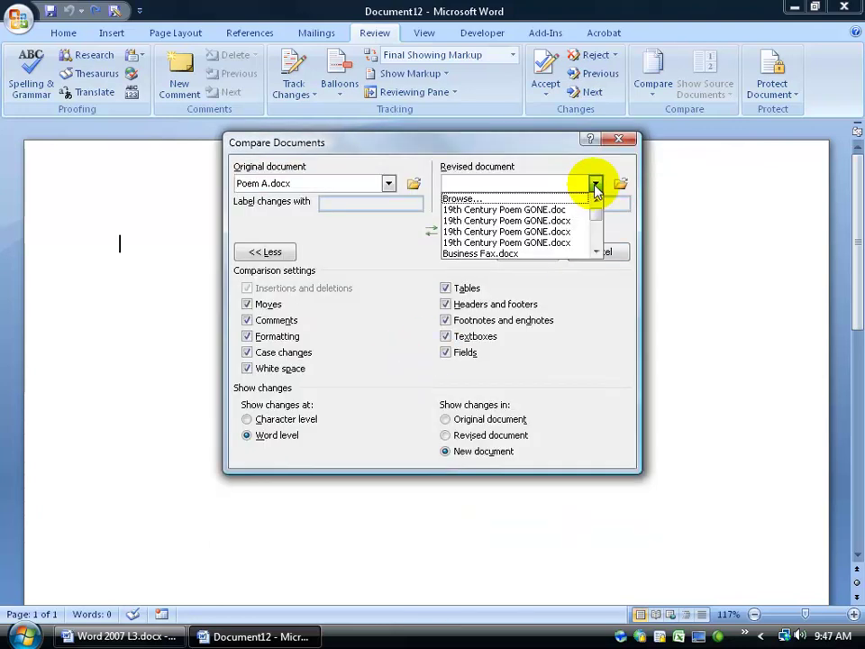
left_click(492, 199)
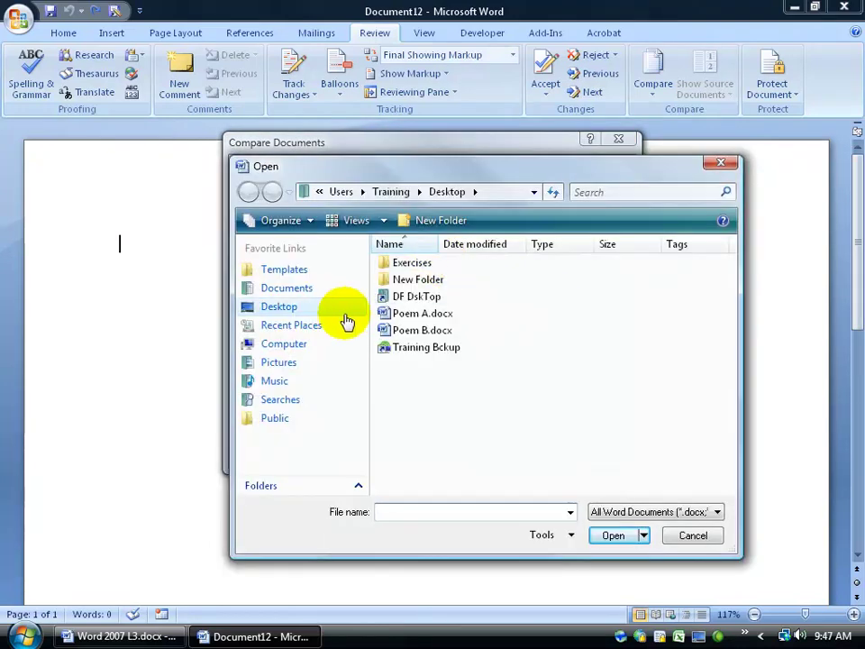
left_click(305, 309)
double_click(389, 375)
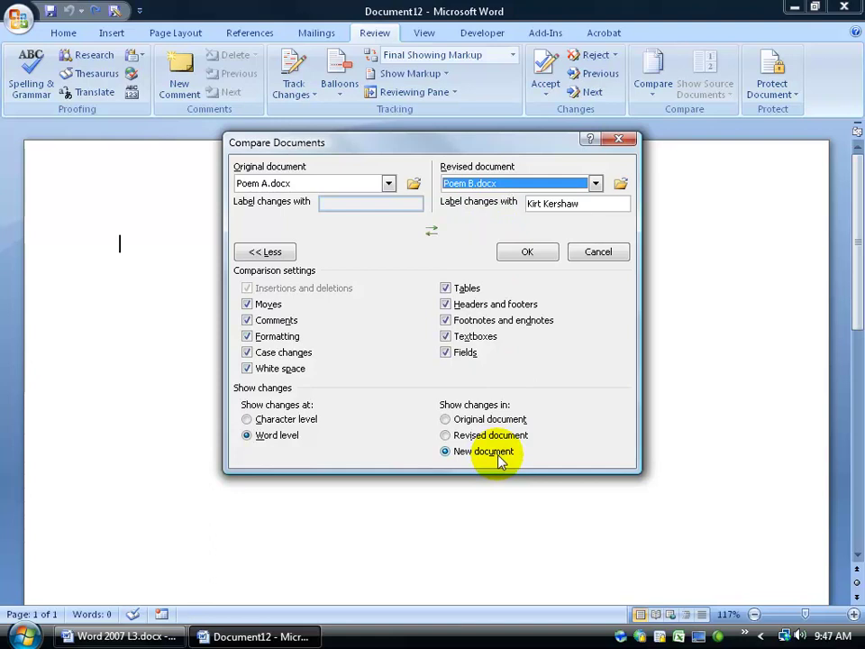
- Swap the original and revised documents and back again, collapse the comparison settings, and run the comparison
left_click(430, 231)
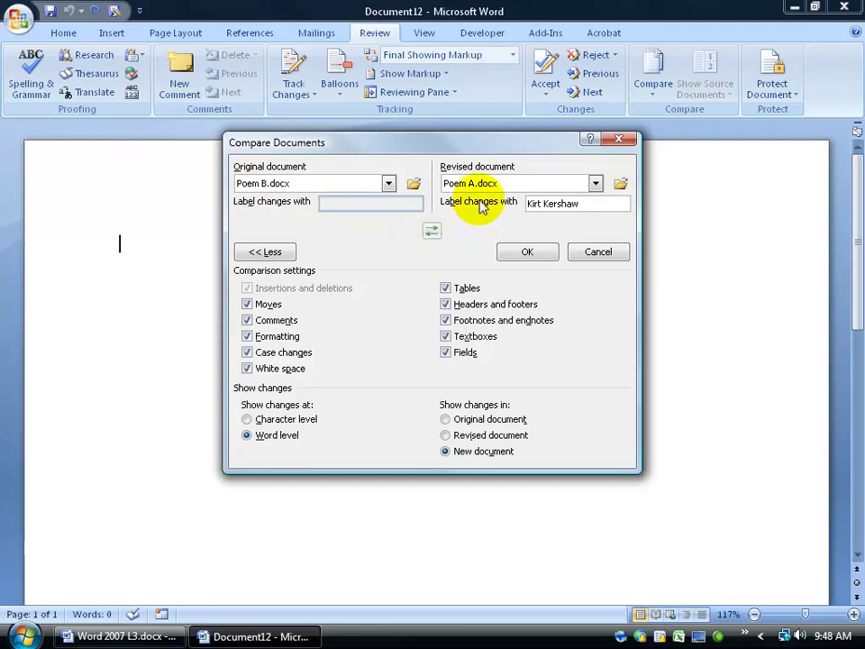
left_click(432, 233)
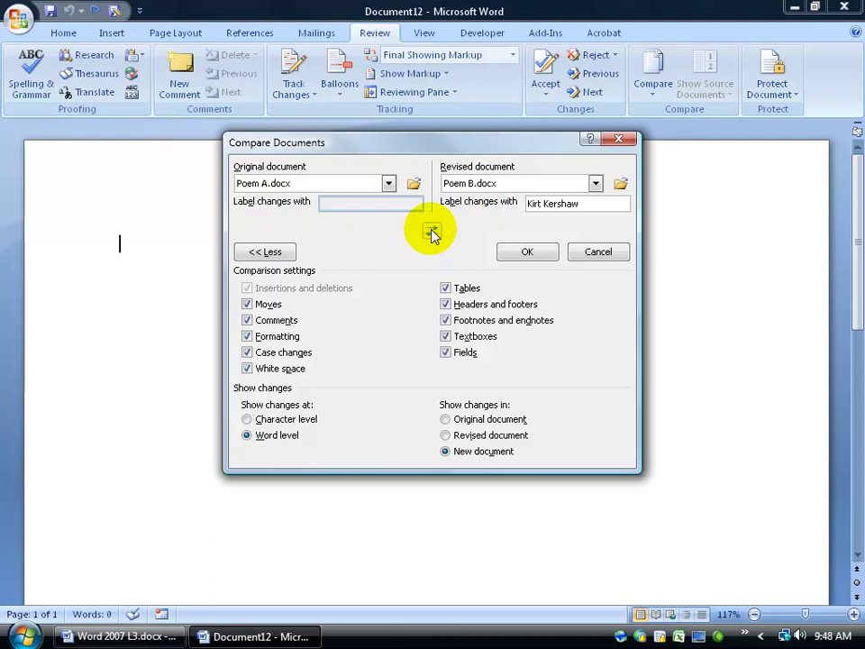
left_click(262, 251)
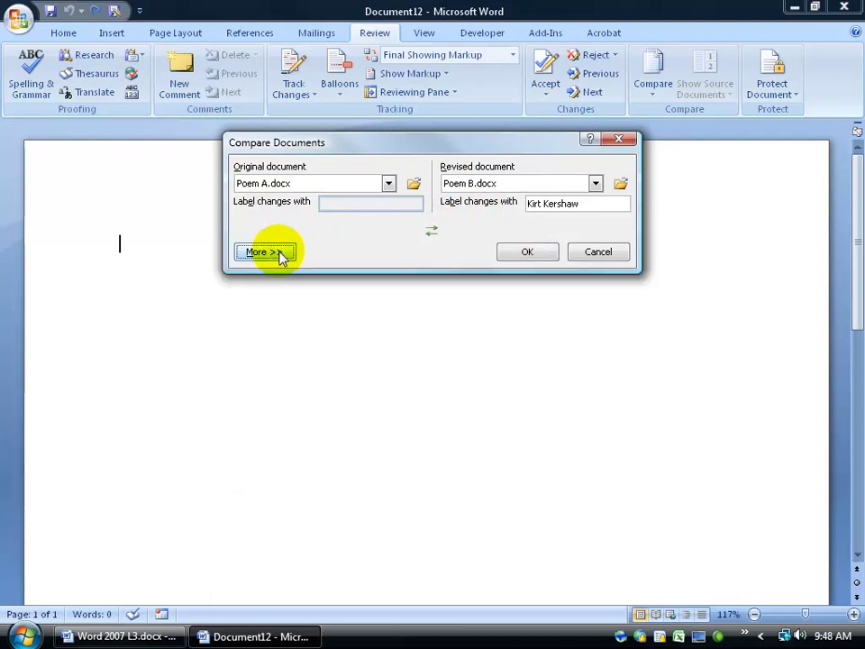
left_click(523, 251)
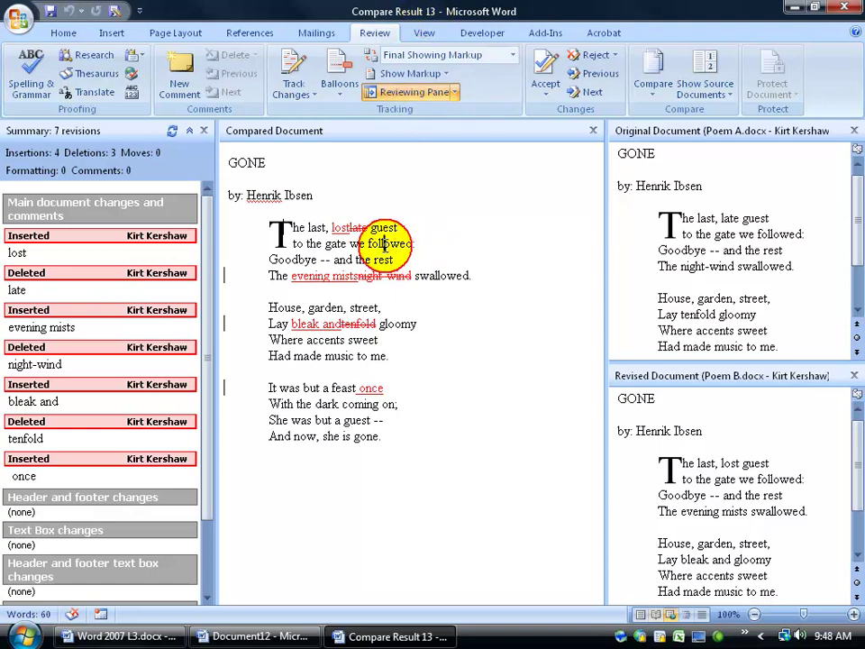
- Examine how the first-line words "late" and "lost" correspond between the original, revised and compared documents
left_click(621, 229)
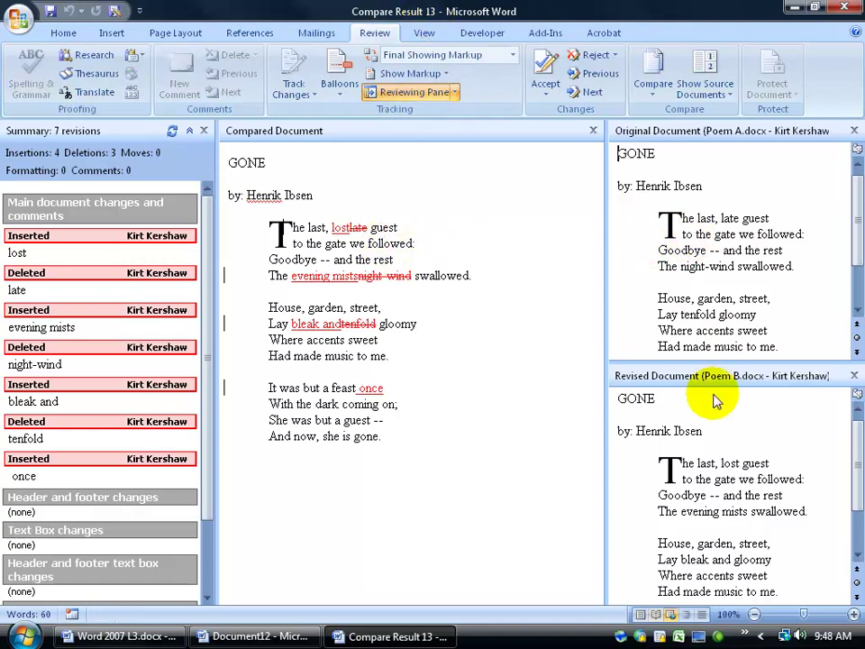
double_click(732, 218)
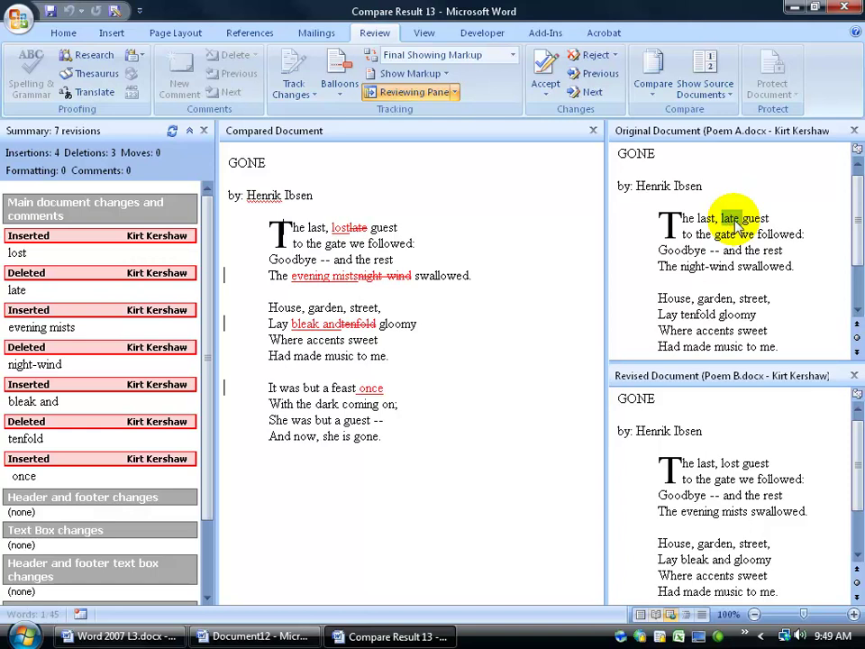
left_click(354, 228)
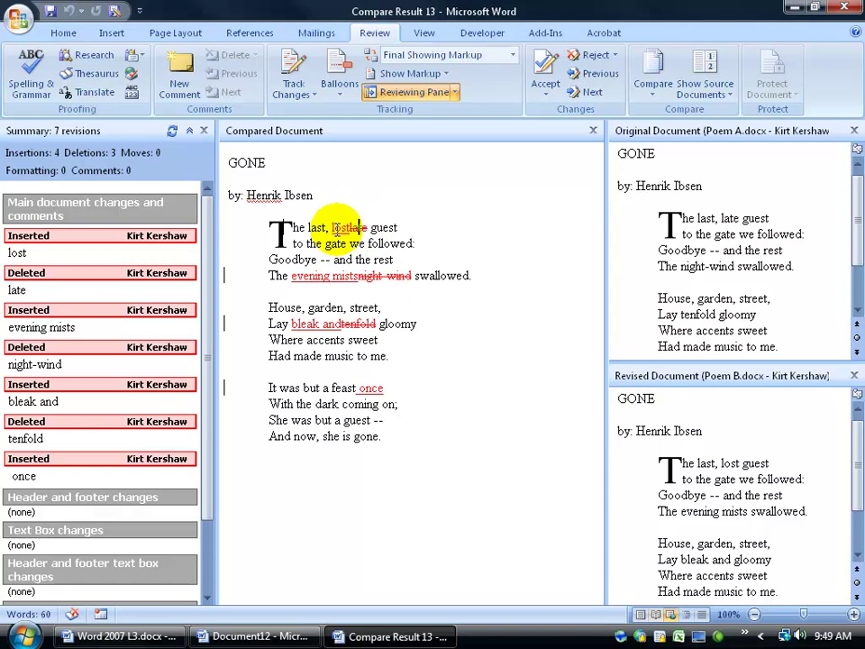
double_click(348, 227)
double_click(730, 463)
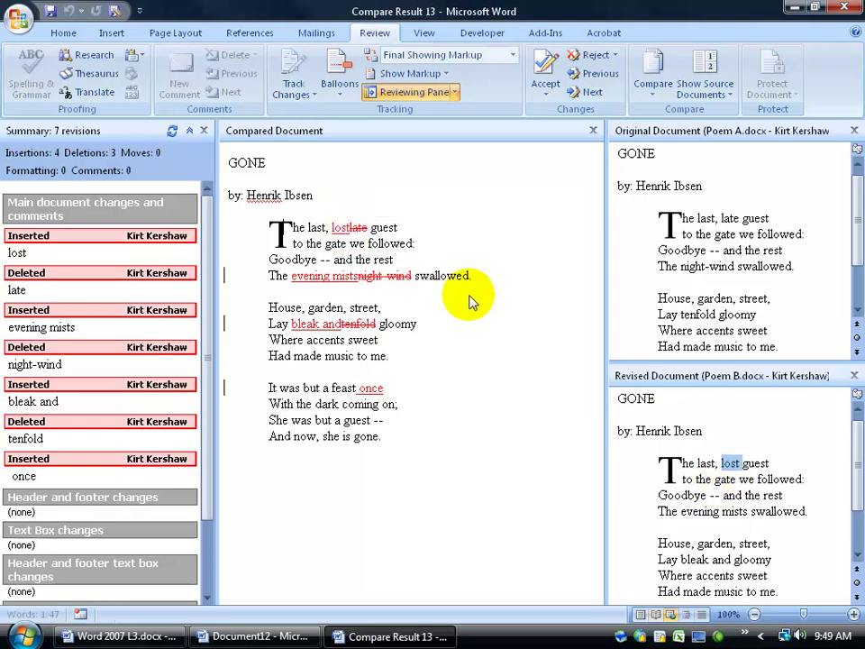
double_click(359, 227)
left_click(360, 227)
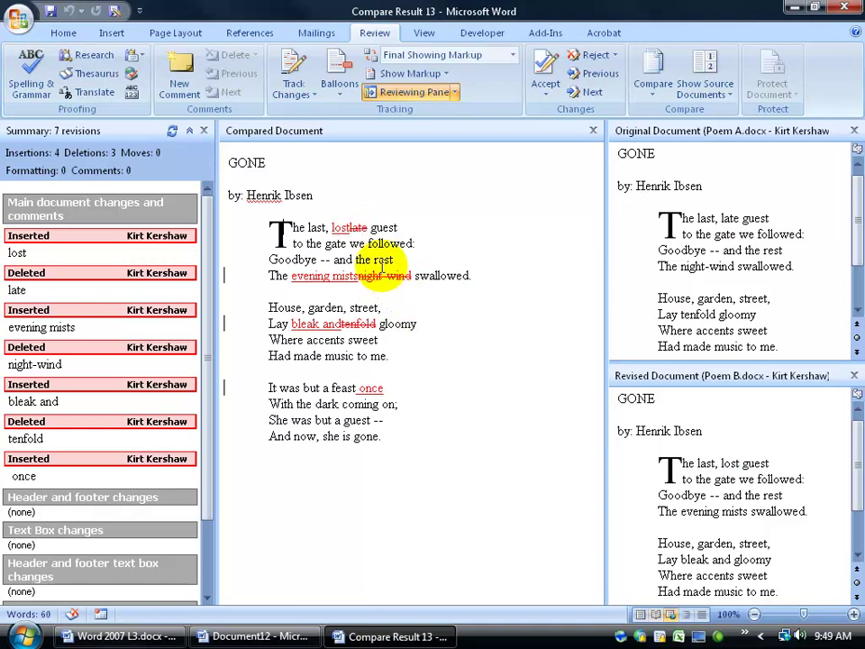
double_click(730, 463)
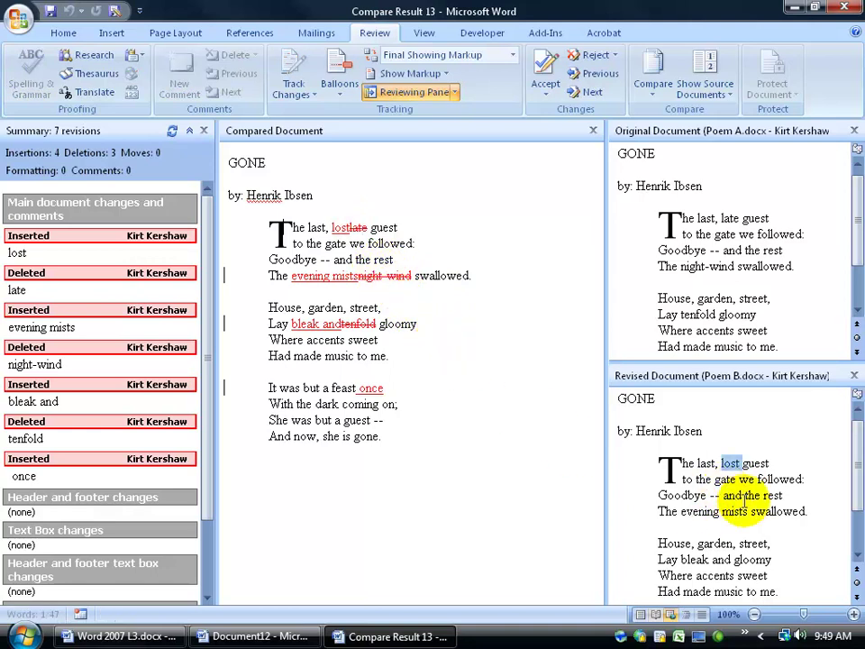
left_click(362, 228)
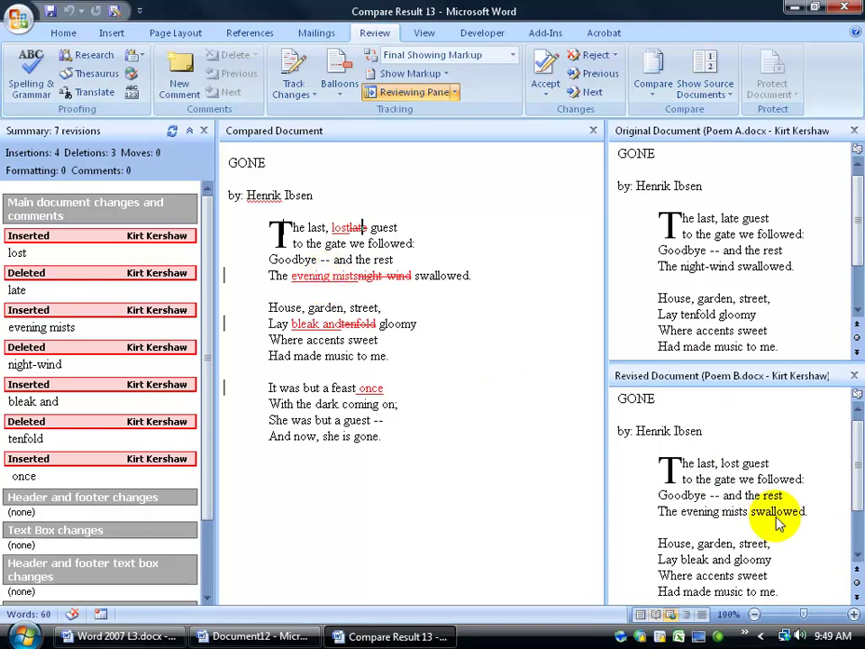
double_click(730, 463)
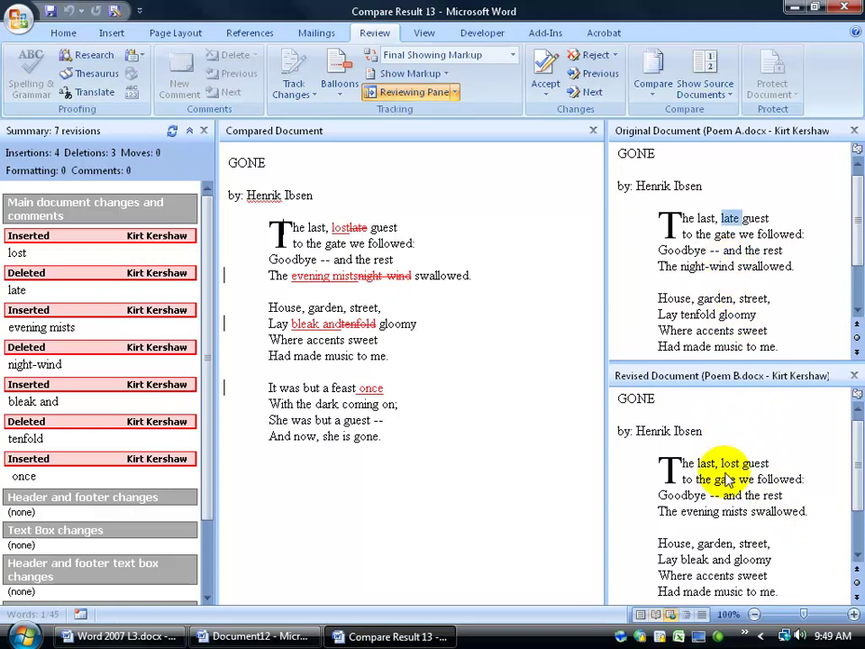
left_click(373, 286)
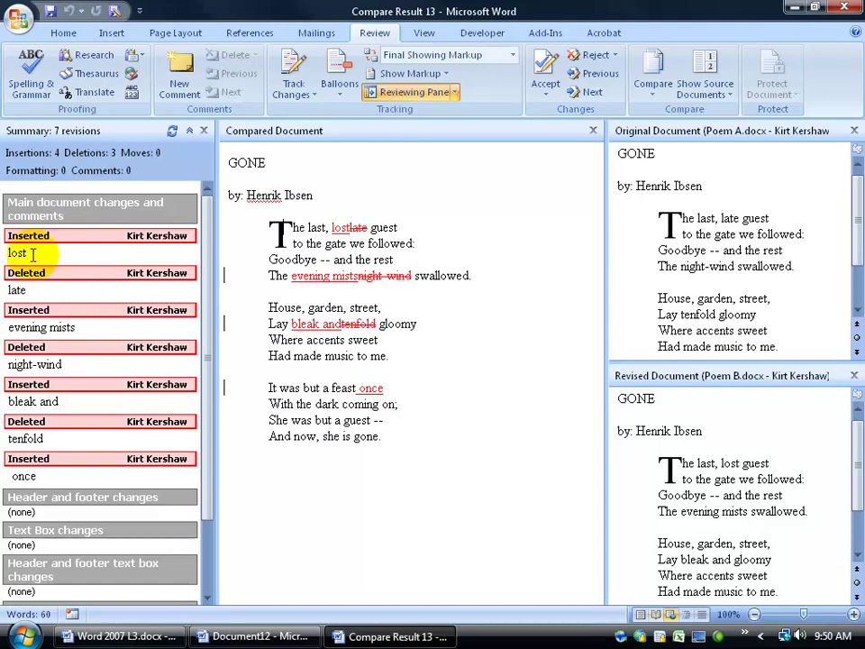
- Try deleting the inserted word "lost" in the revision summary and the compared document, and undo the deletion
left_click_drag(32, 252, 12, 252)
key("Delete")
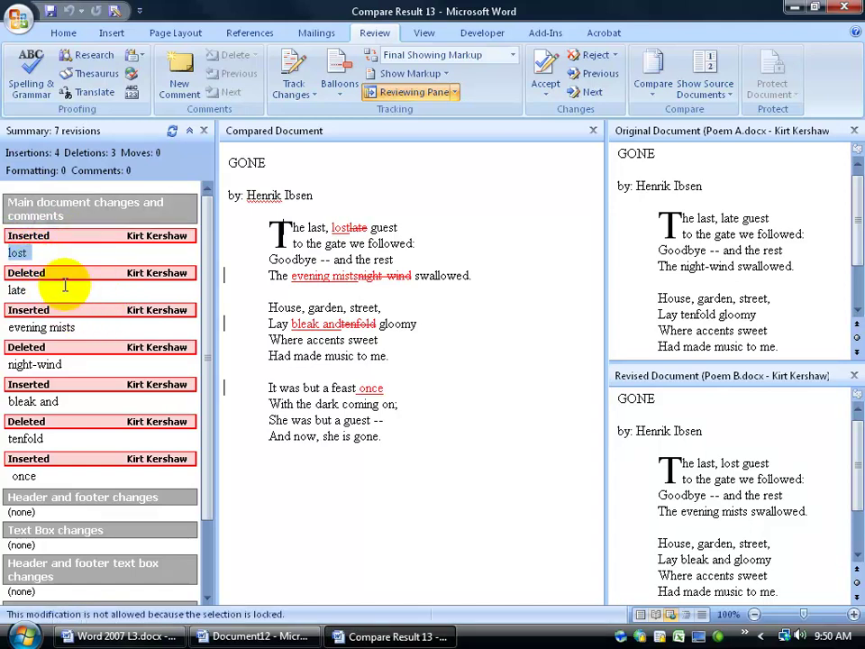
key("Delete")
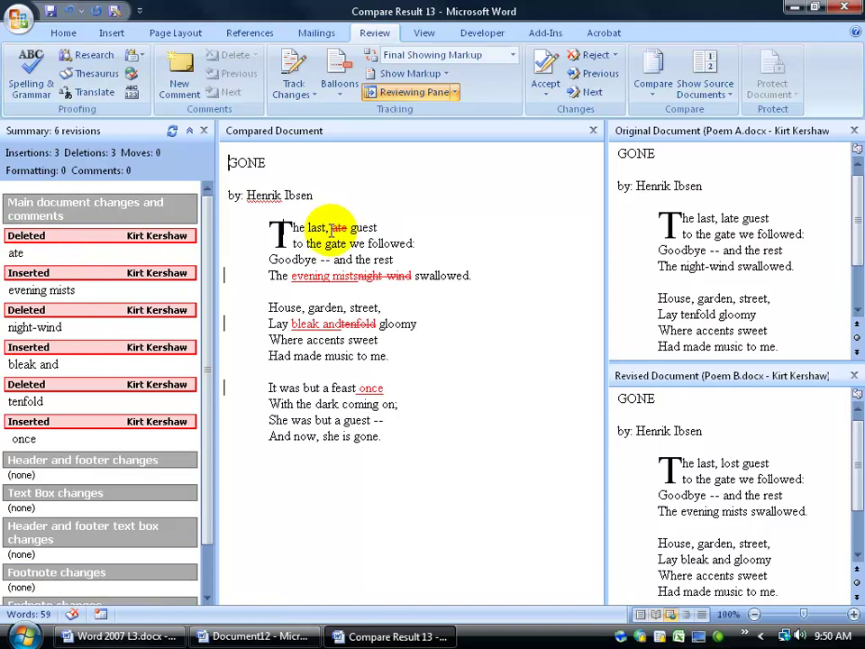
left_click(72, 15)
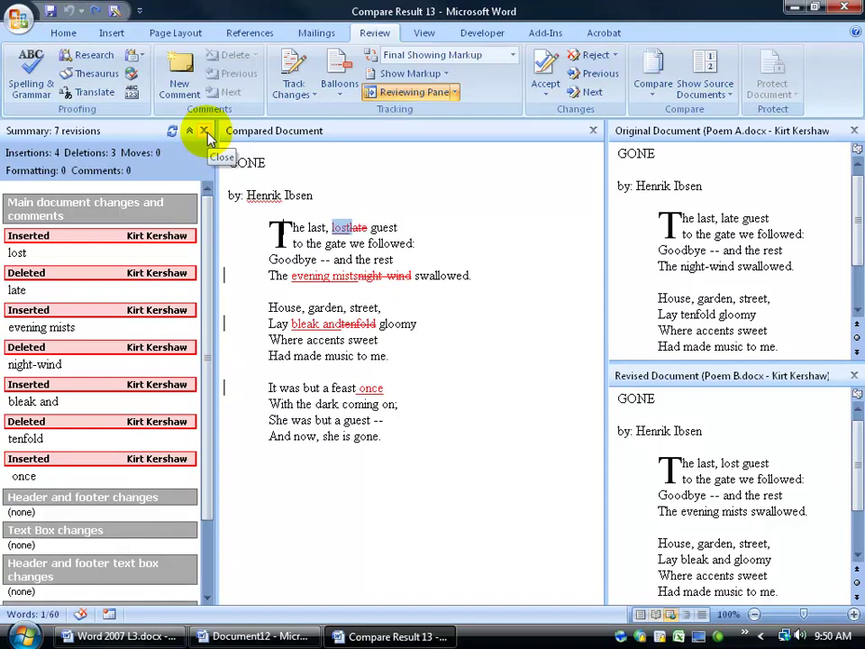
- Switch the Reviewing Pane to its horizontal layout, toggle it off and on, and leave it hidden
left_click(455, 92)
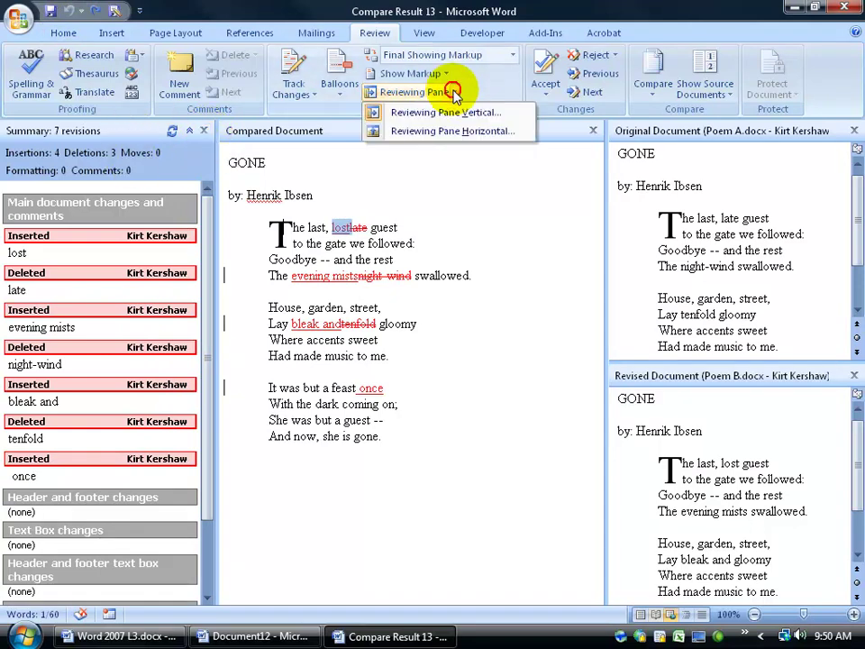
left_click(453, 132)
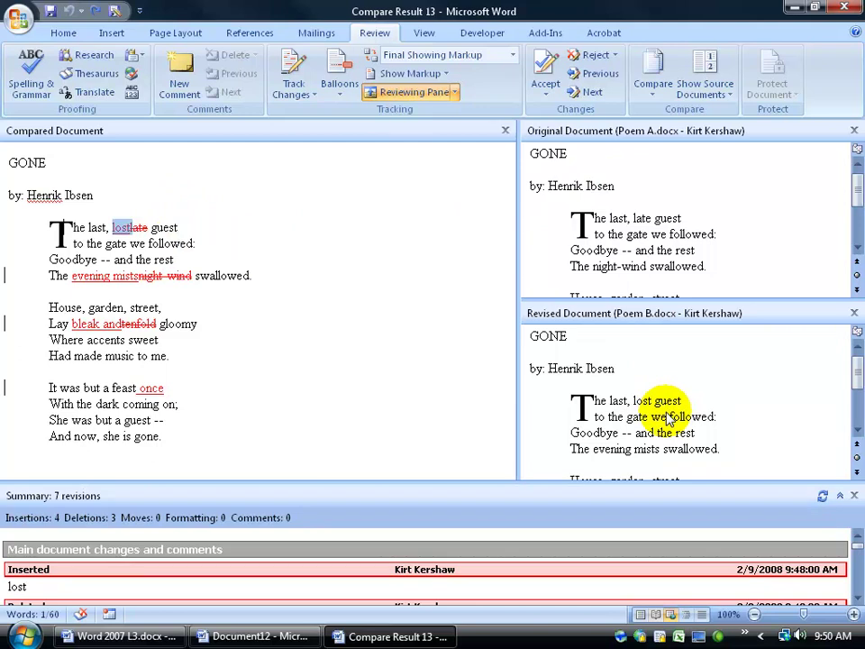
left_click(405, 96)
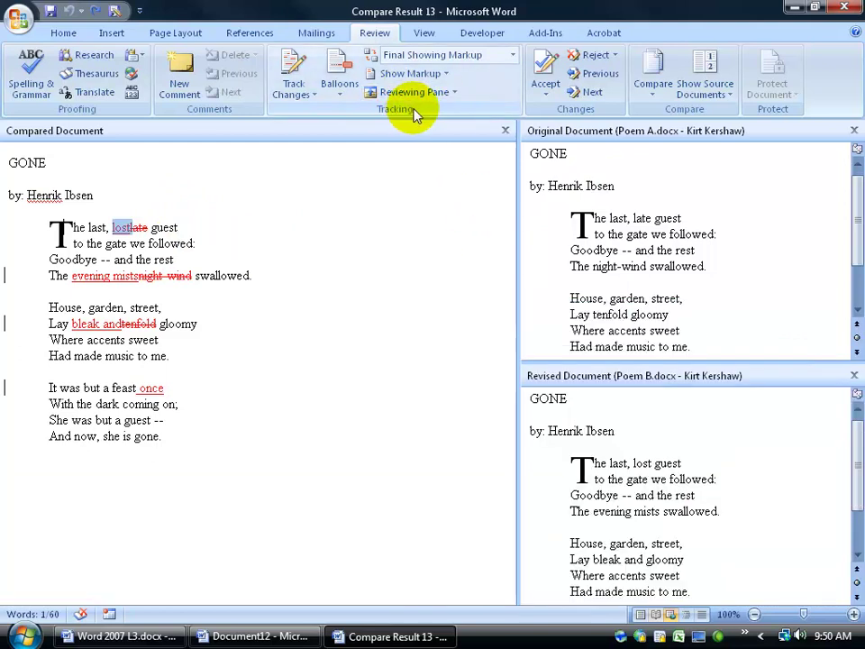
left_click(418, 94)
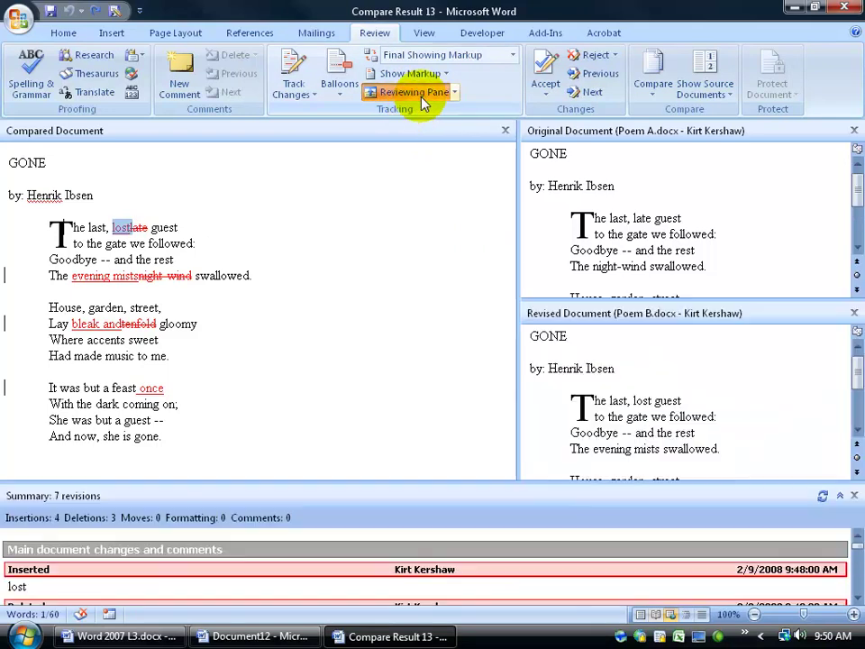
left_click(421, 97)
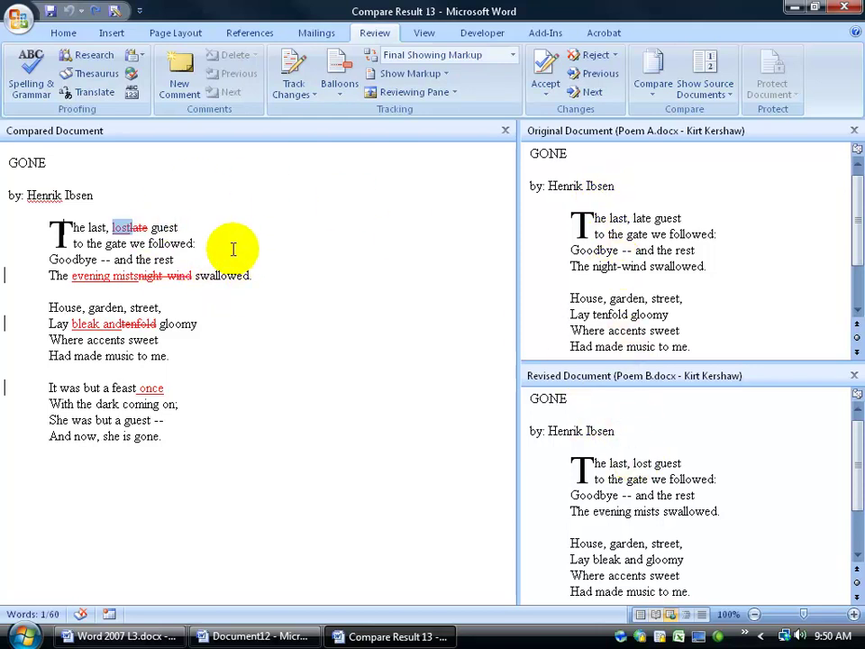
- Hide both source documents, and show only the original Poem A.docx beside the compared document
left_click(716, 93)
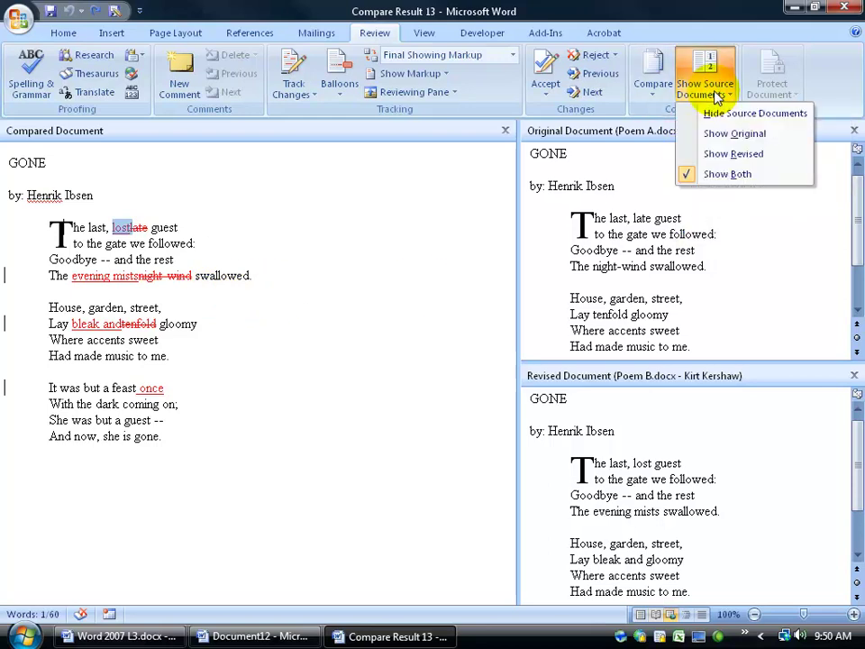
left_click(718, 114)
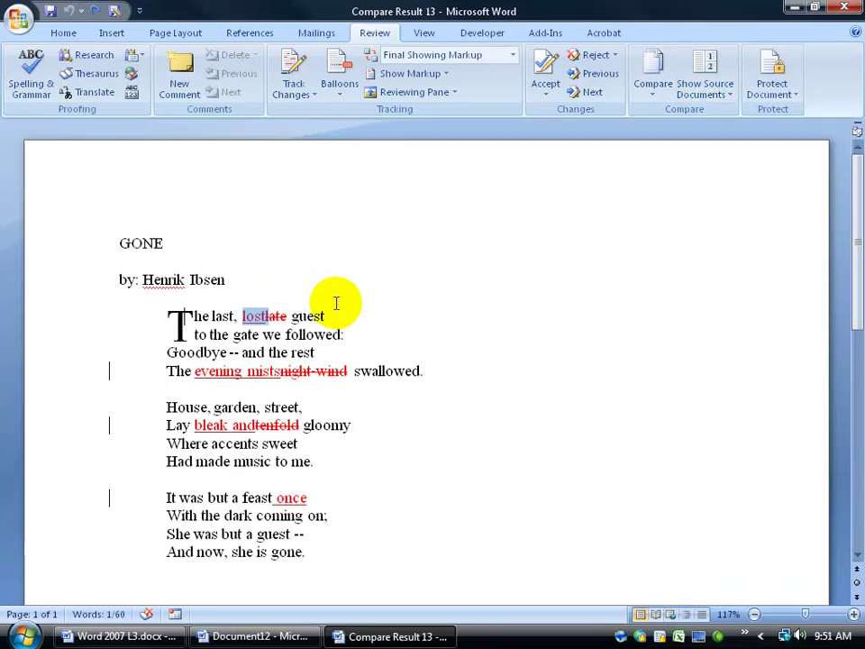
left_click(715, 85)
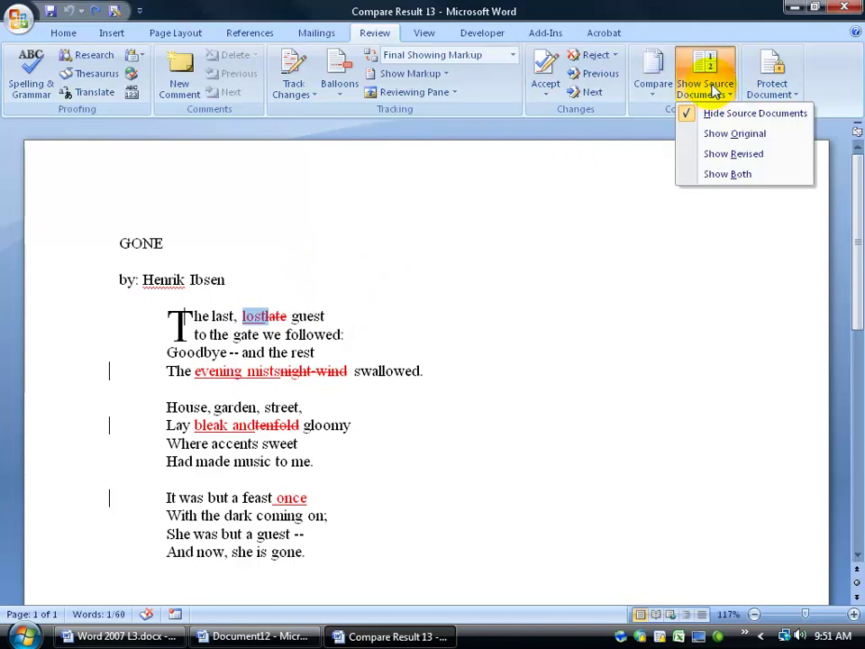
left_click(725, 134)
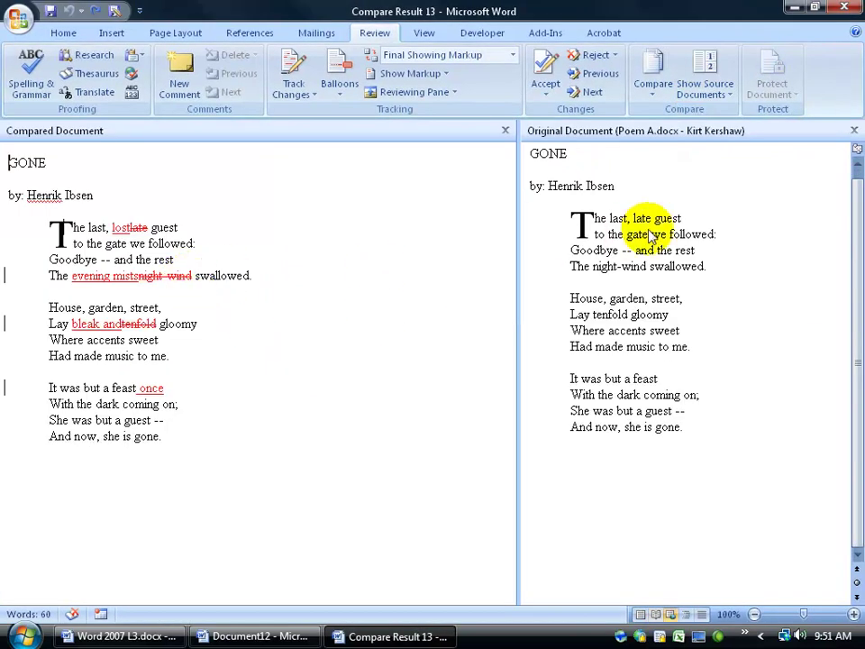
left_click(154, 243)
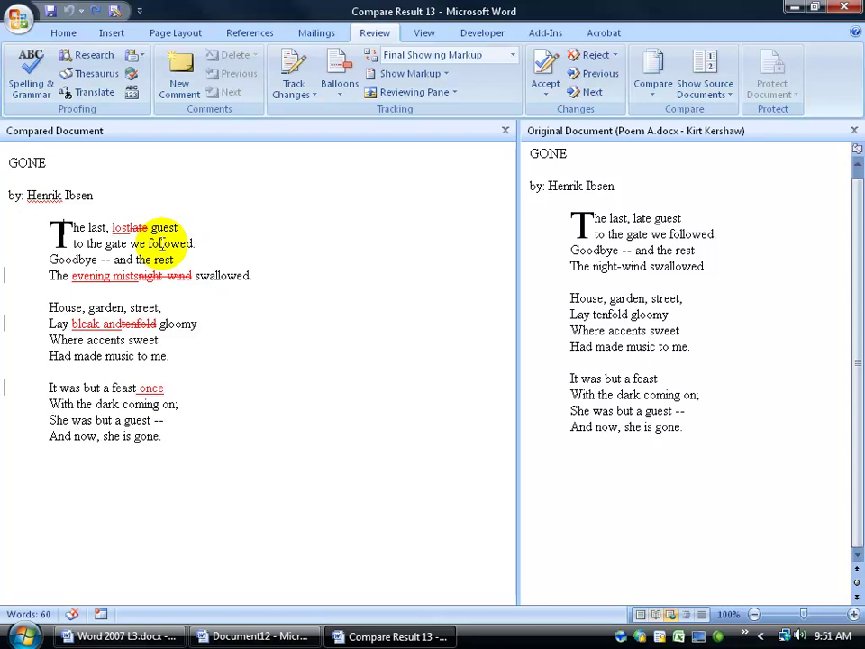
- Show only the revised Poem B.docx beside the compared document, and restore the display of both source documents
left_click(714, 85)
left_click(718, 155)
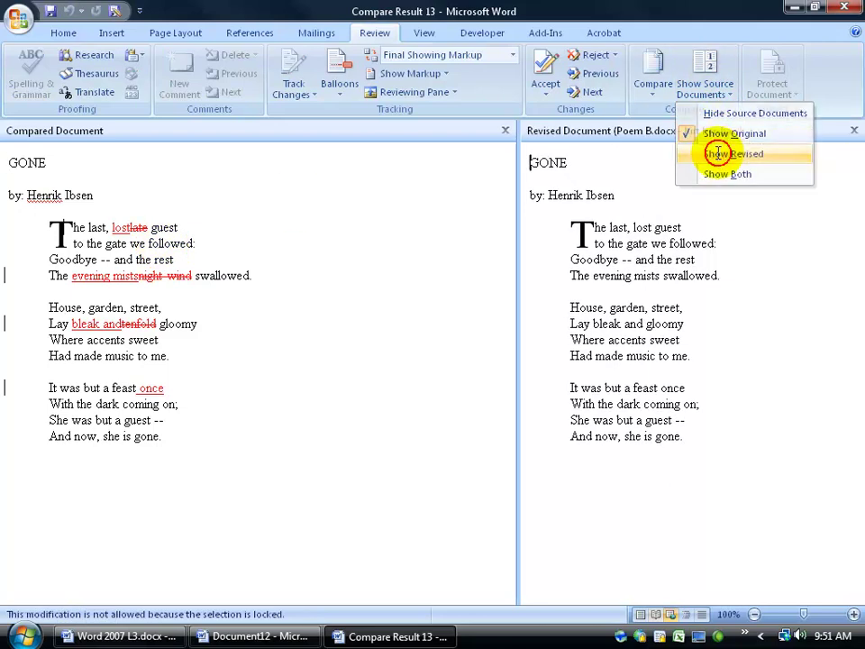
left_click(711, 91)
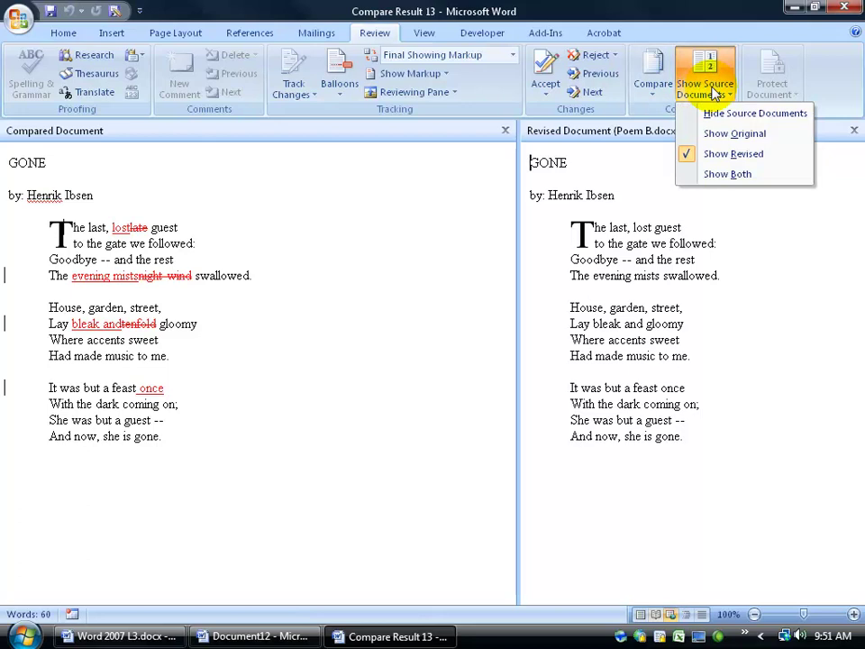
left_click(710, 175)
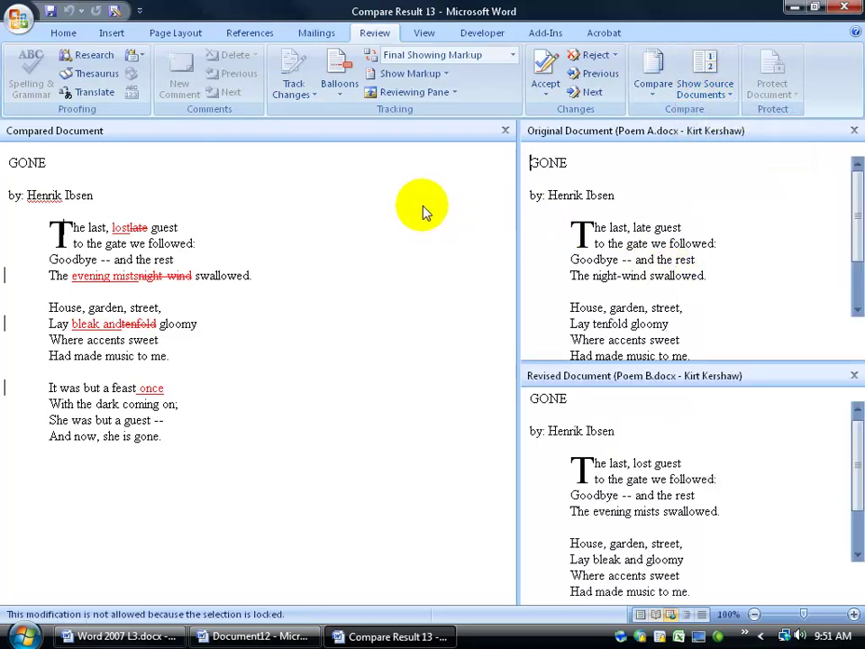
- Set the compared document's review display to Final so the poem appears without markup
left_click(180, 275)
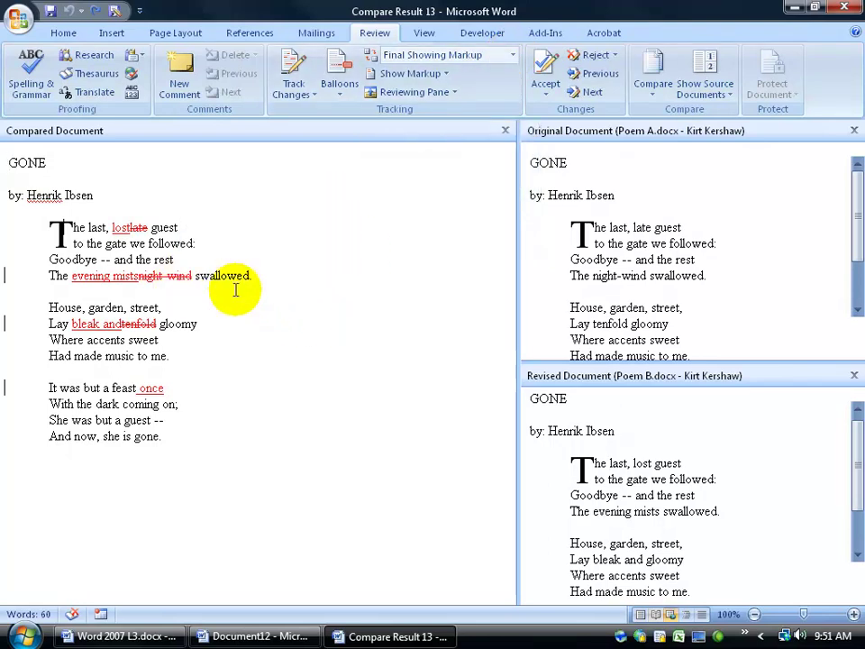
left_click(511, 55)
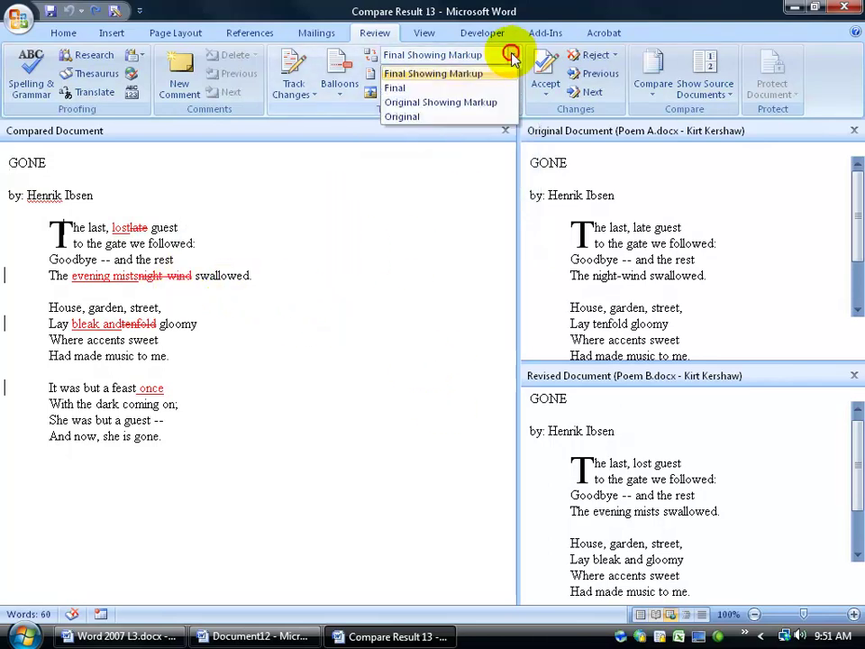
left_click(464, 90)
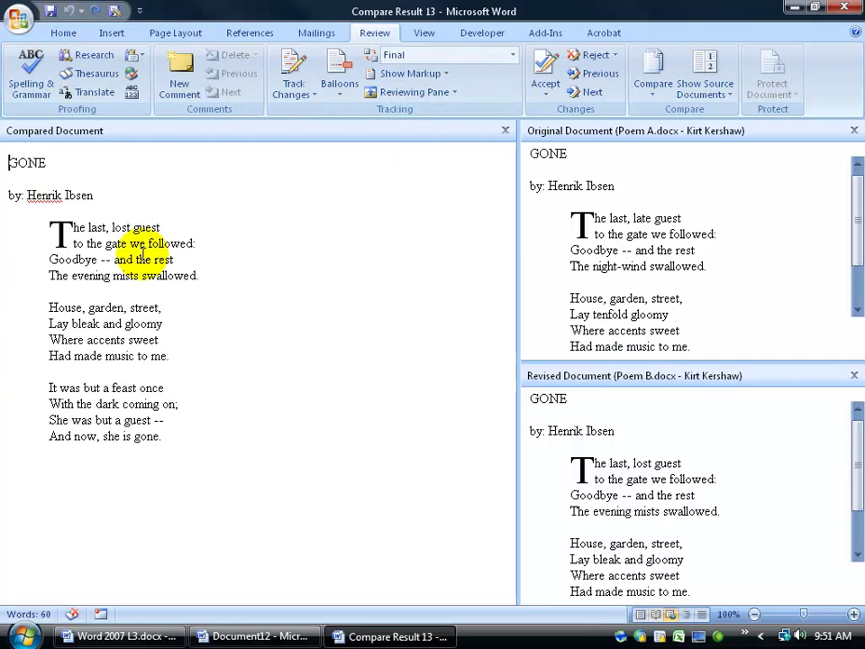
- View the compared poem in Original Showing Markup, then in Original without markup, alongside the source documents
left_click(512, 55)
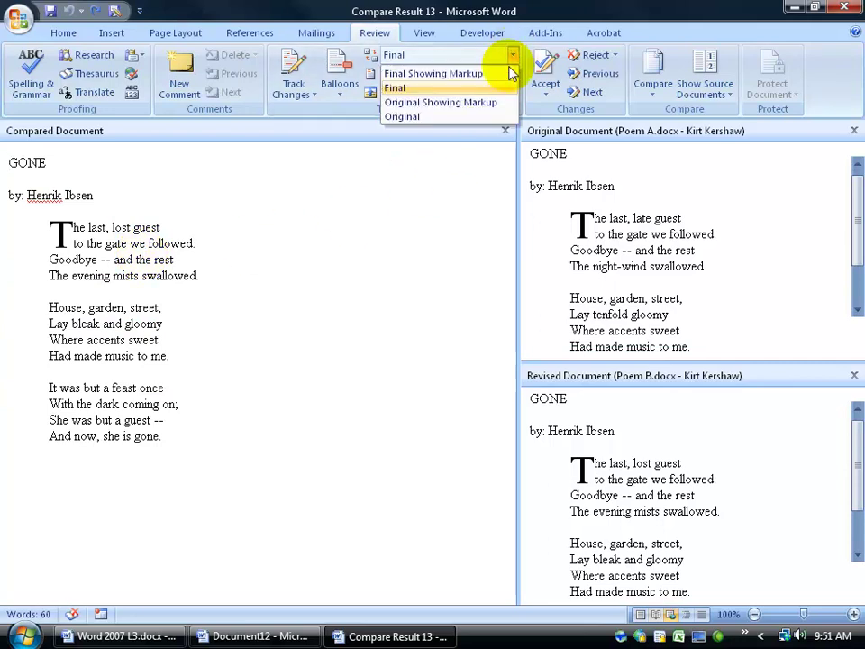
left_click(484, 103)
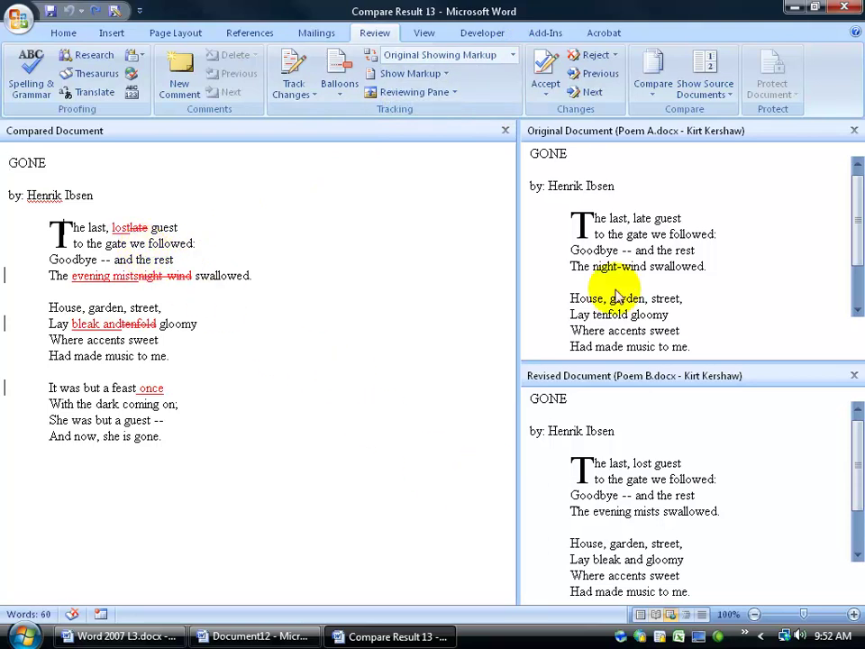
left_click(511, 56)
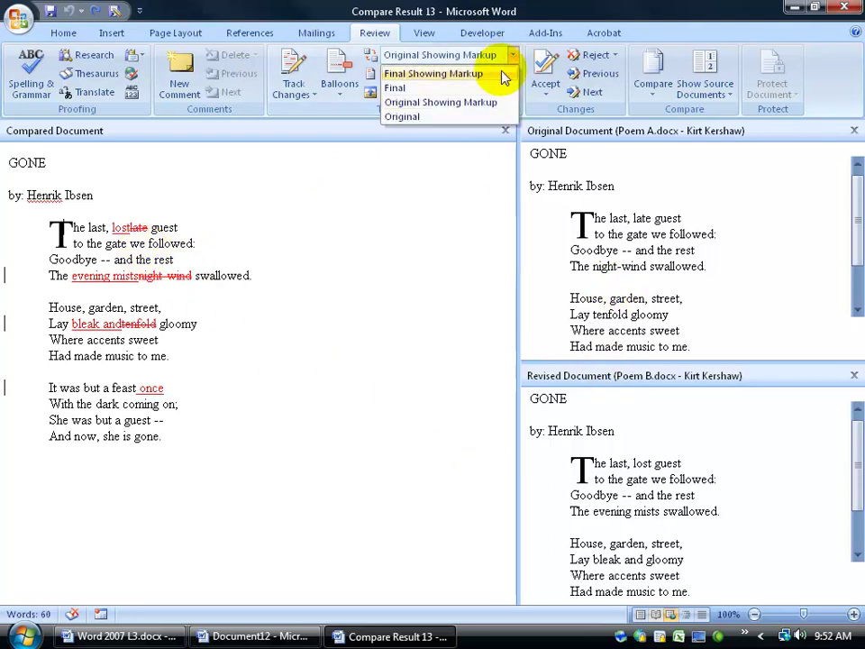
left_click(463, 115)
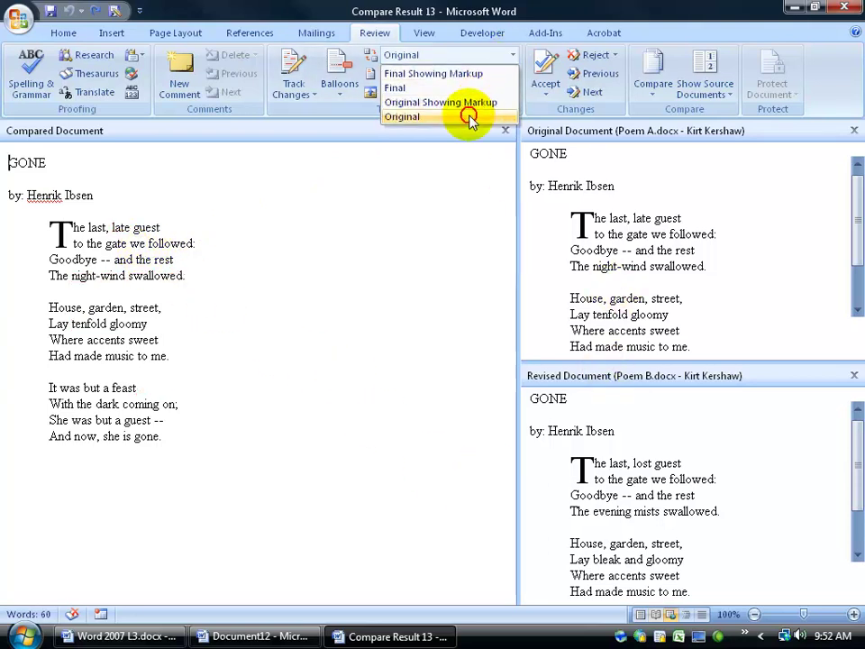
left_click(635, 229)
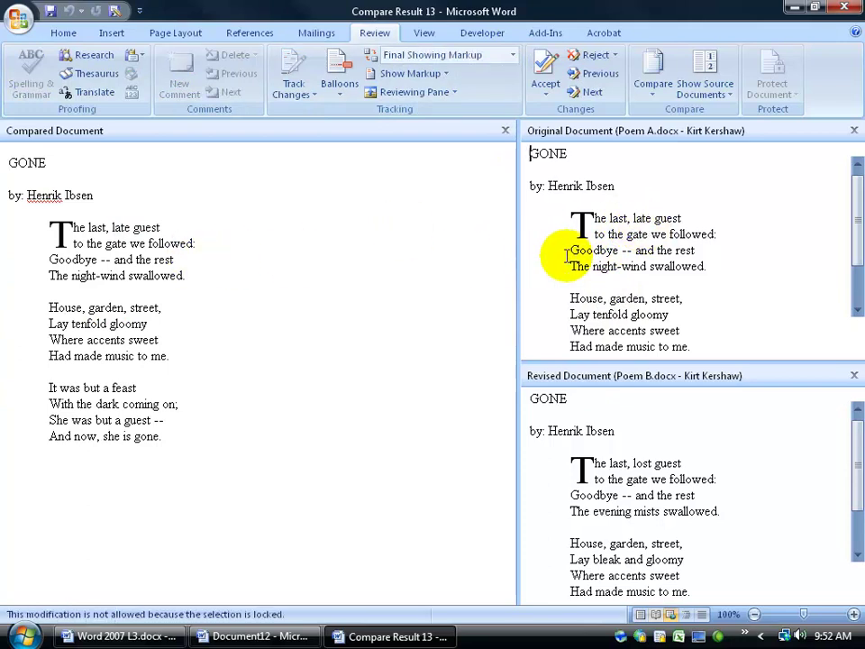
left_click(116, 260)
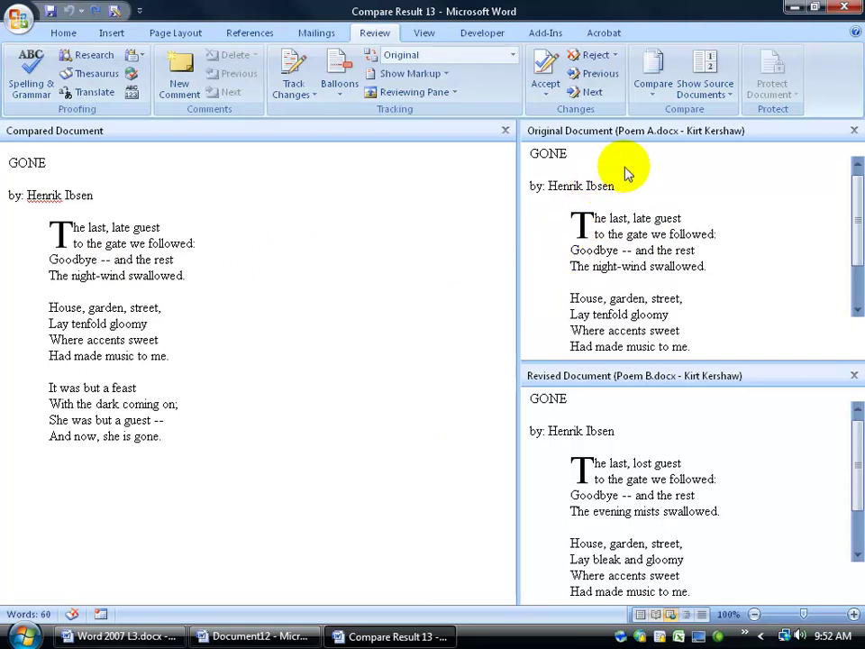
- Hide both source documents and set the compared document's review display to Final Showing Markup
left_click(717, 95)
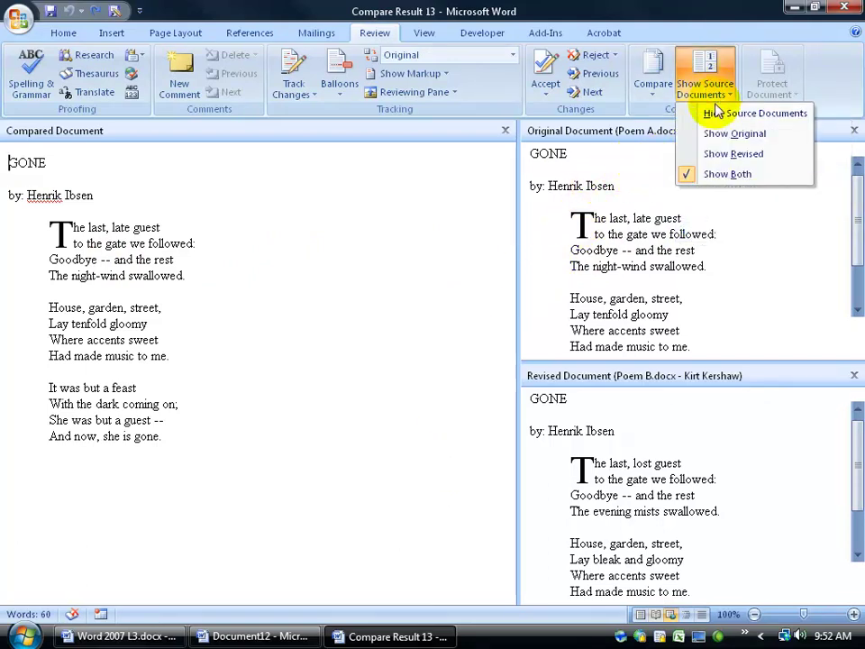
left_click(715, 113)
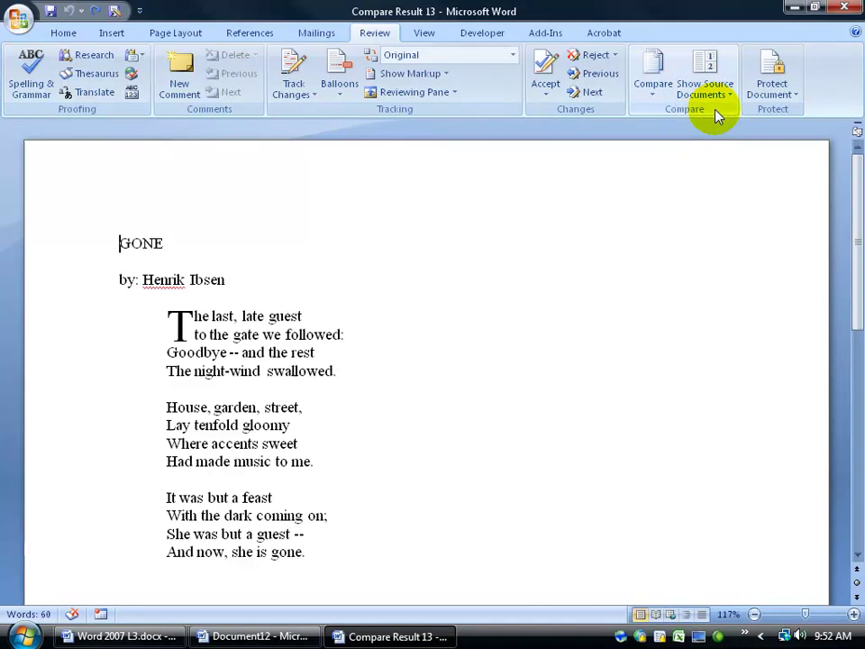
left_click(513, 55)
left_click(496, 75)
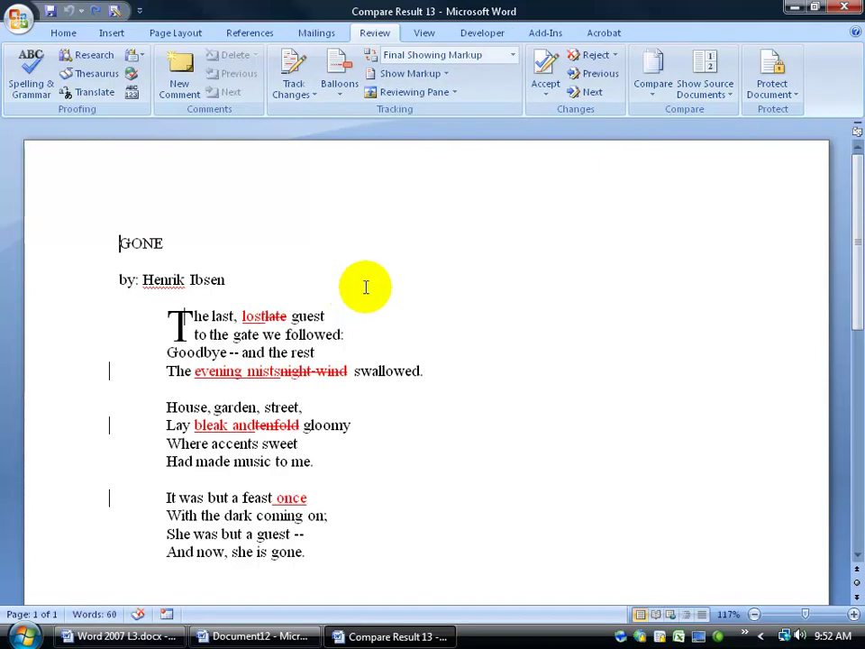
- Go to the first tracked change, look over the accept and reject options, and accept the insertion of "lost"
left_click(591, 93)
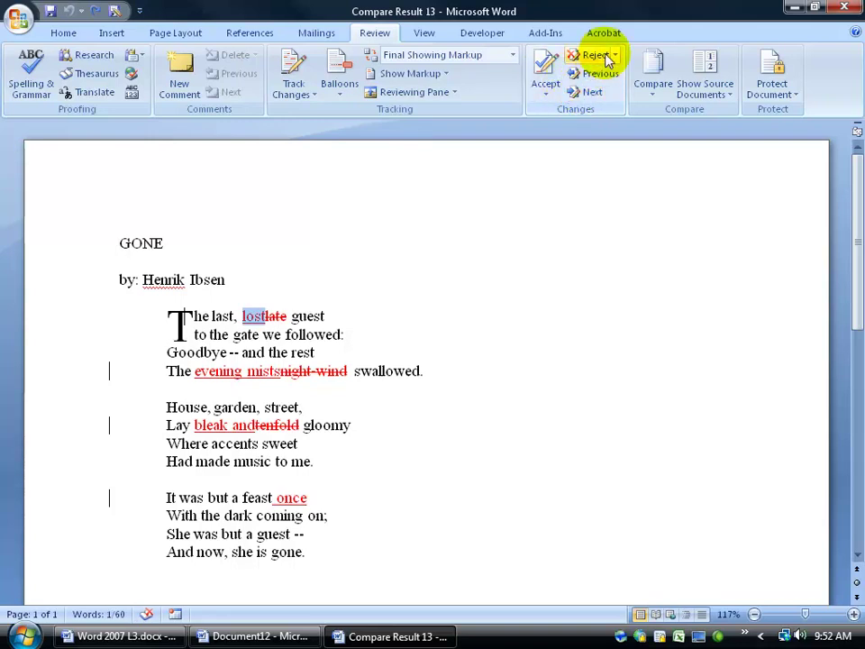
left_click(541, 100)
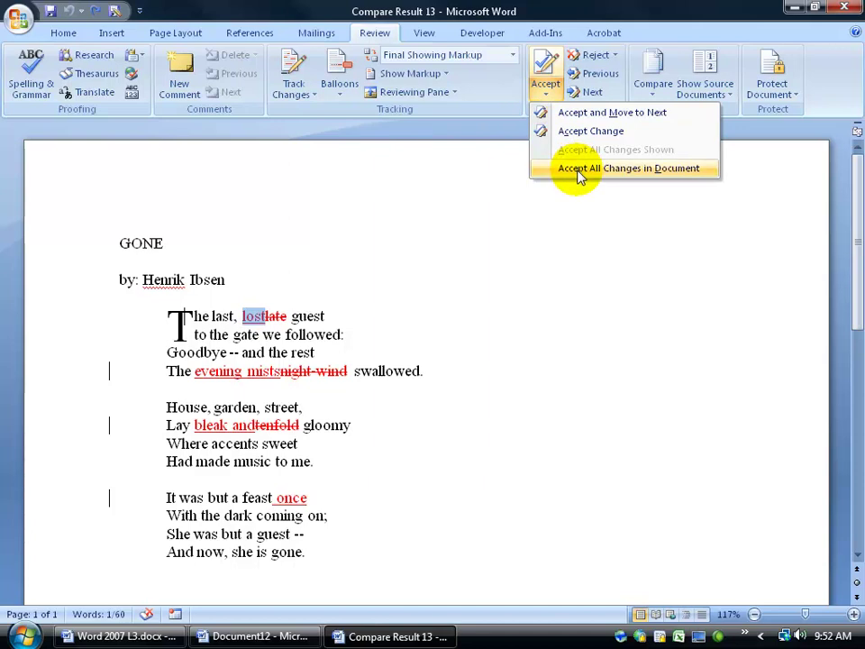
left_click(614, 55)
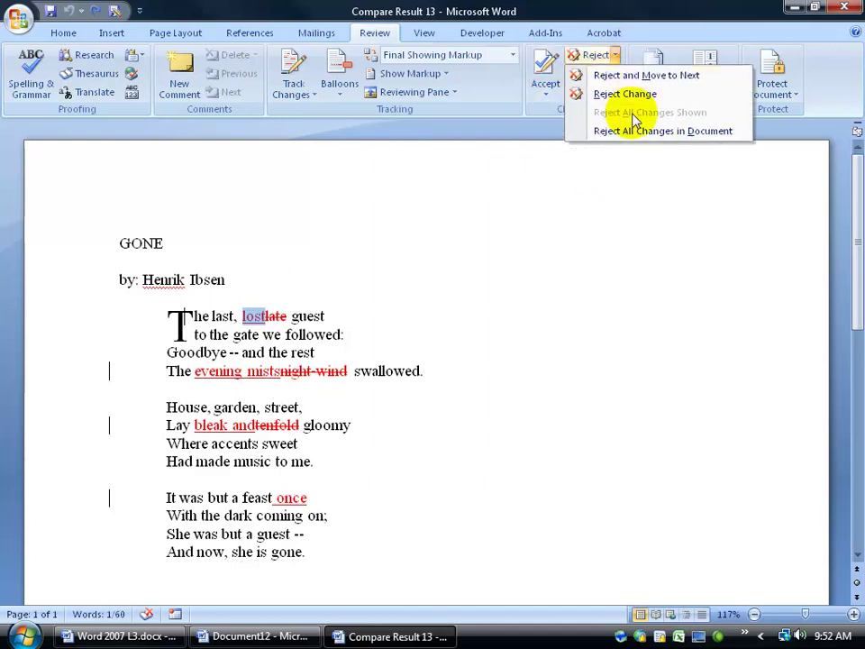
key("Escape")
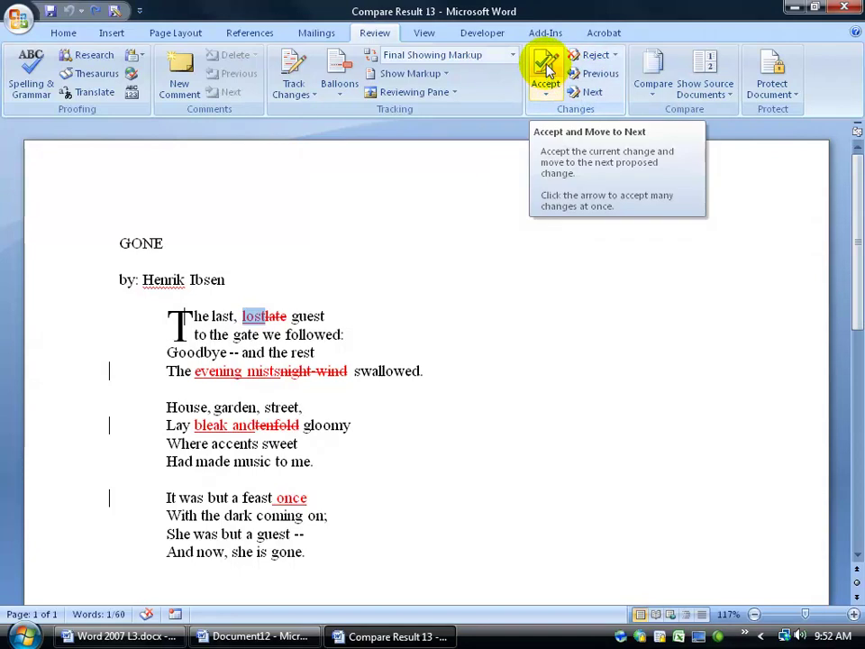
left_click(545, 67)
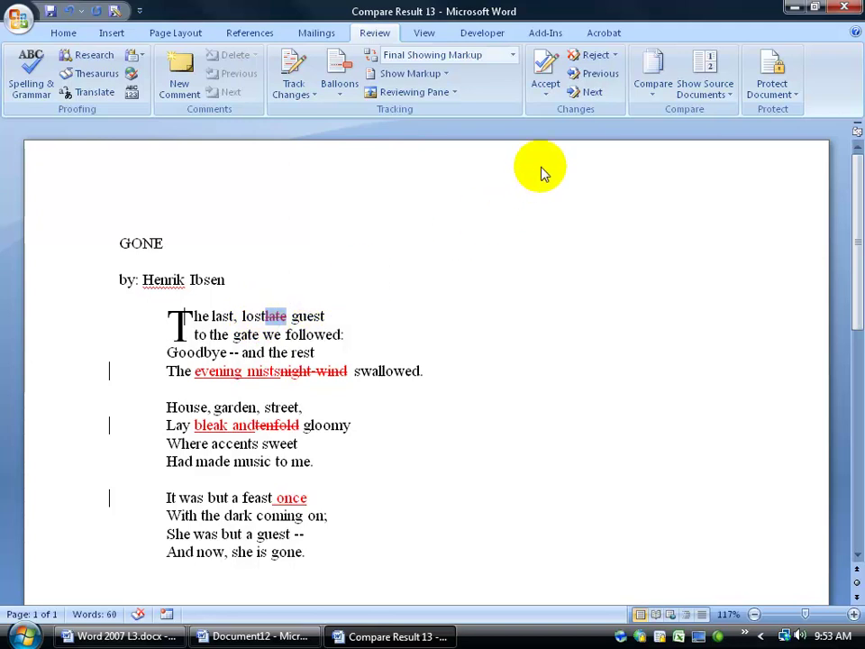
- Try rejecting the deletion of "late", undo that rejection, and accept the deletion instead
left_click(593, 57)
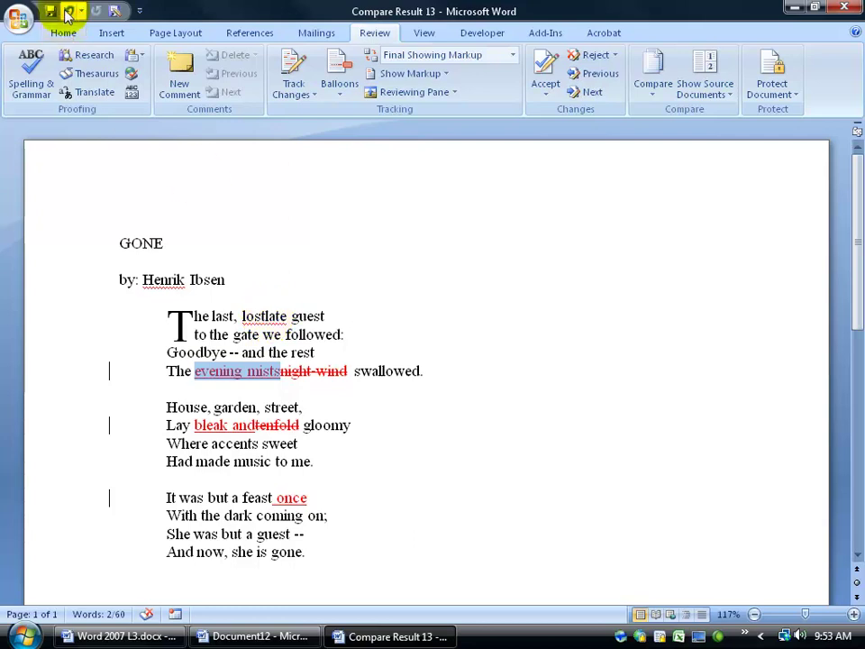
left_click(66, 11)
left_click(545, 72)
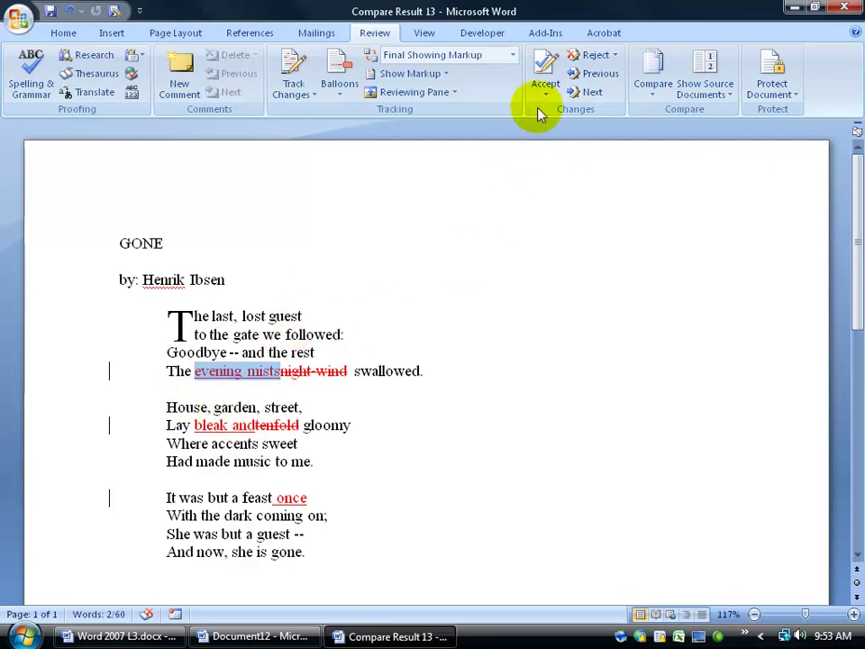
- Accept the insertion of "evening mists" and the deletion of "night-wind" in the first stanza
left_click(544, 65)
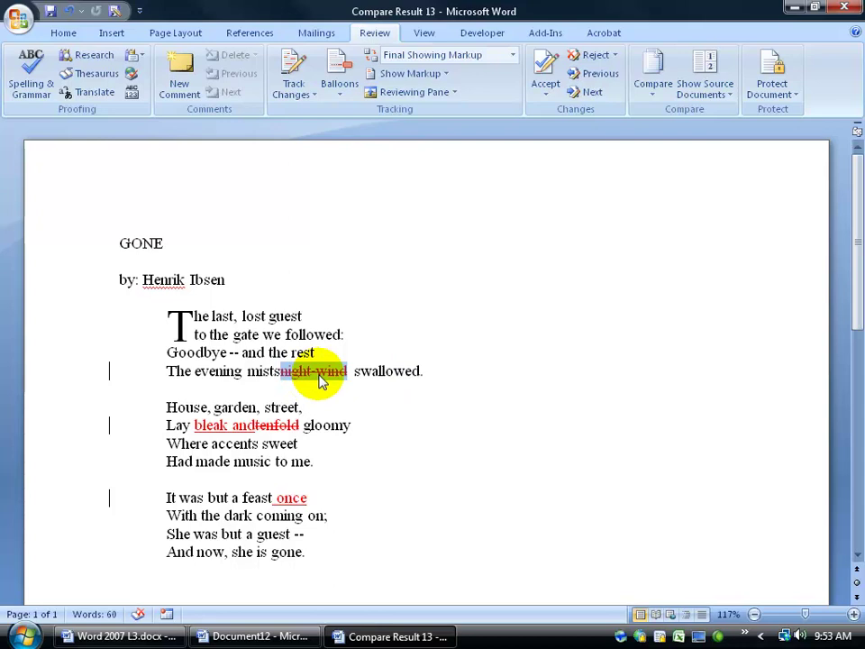
mouse_move(320, 381)
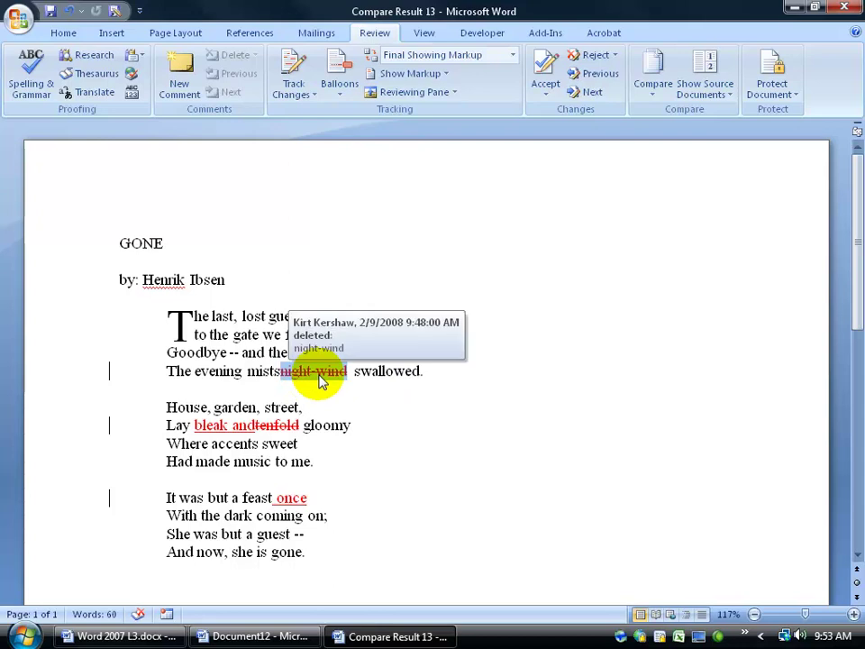
left_click(546, 66)
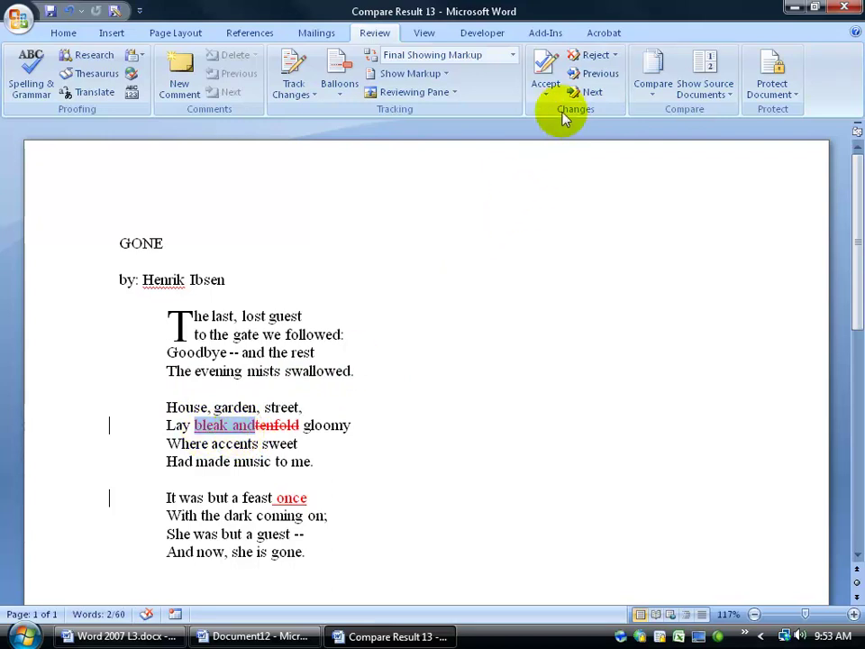
- Reject the insertions of "bleak and" and "once", and accept the deletion of "tenfold"
left_click(594, 59)
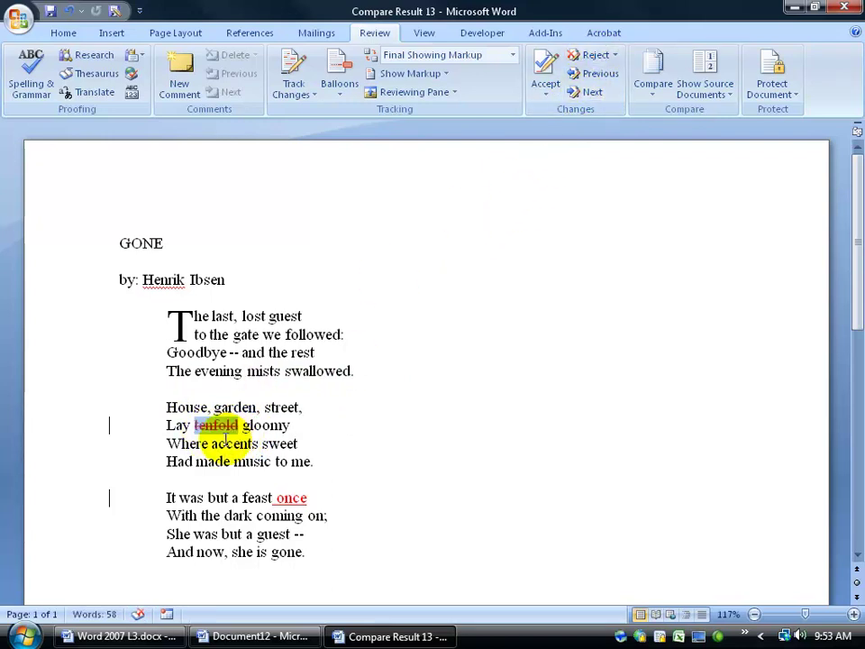
left_click(543, 69)
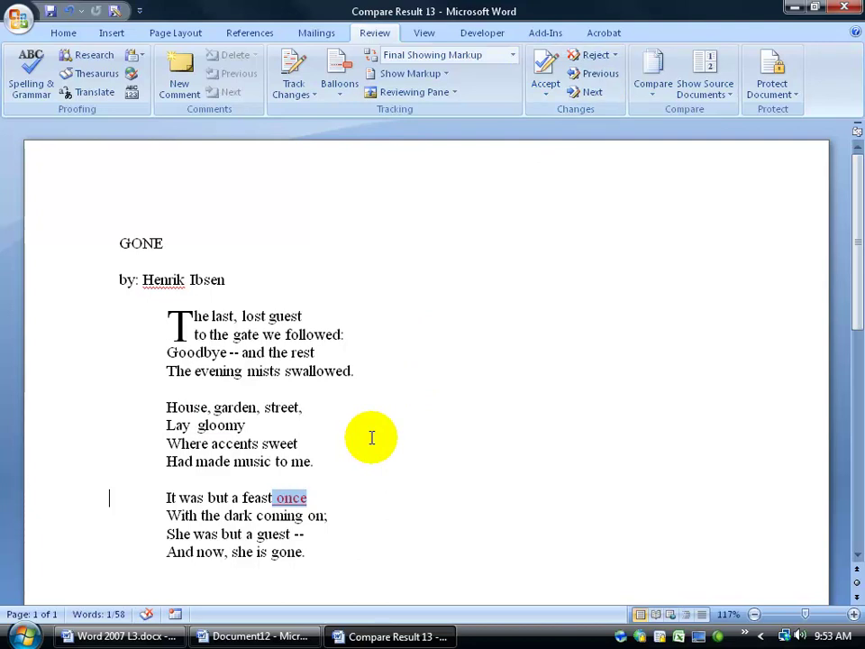
left_click(582, 60)
left_click(434, 358)
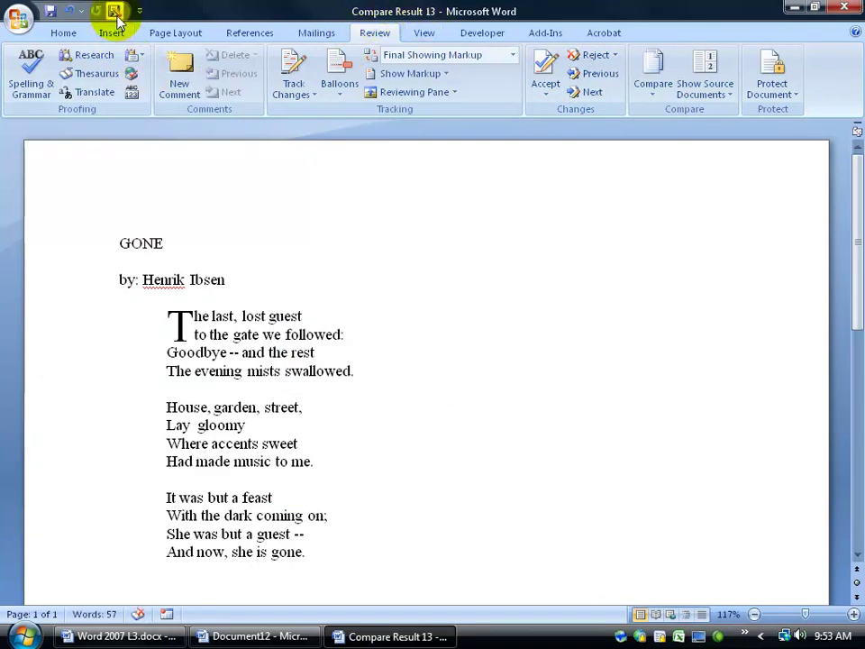
- Save the reviewed comparison result to the Desktop as a Word document named Poem C New Poem
left_click(15, 25)
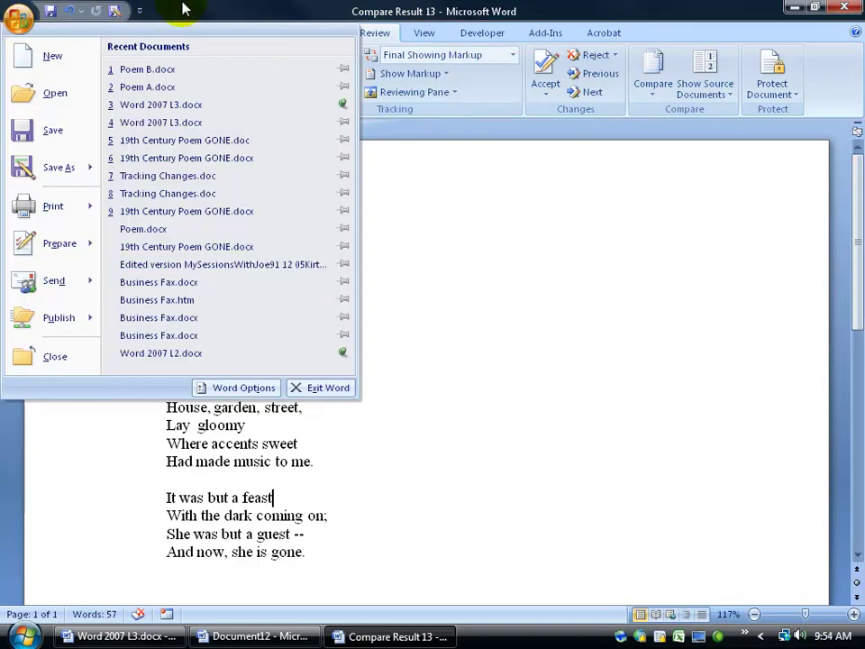
left_click(114, 11)
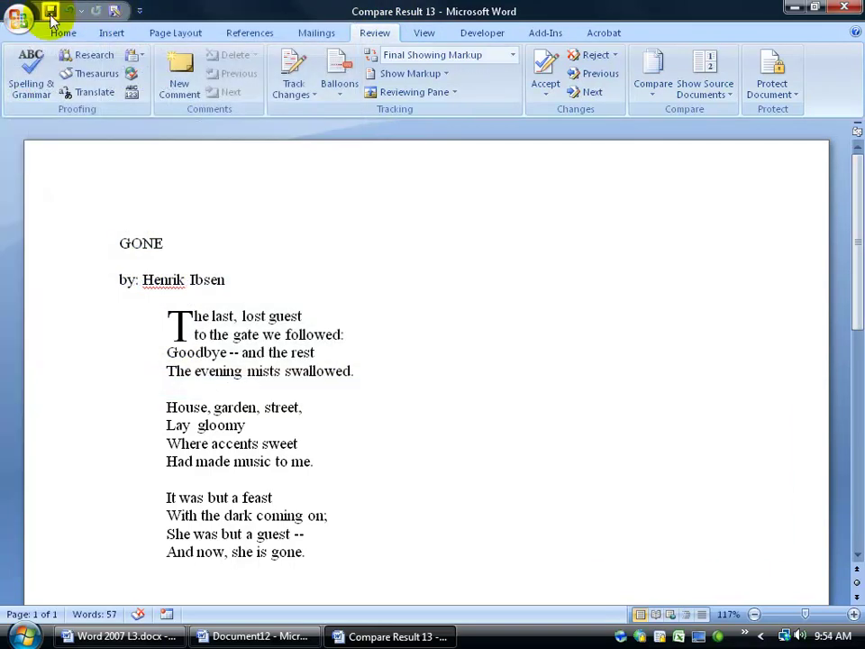
left_click(51, 12)
left_click(269, 273)
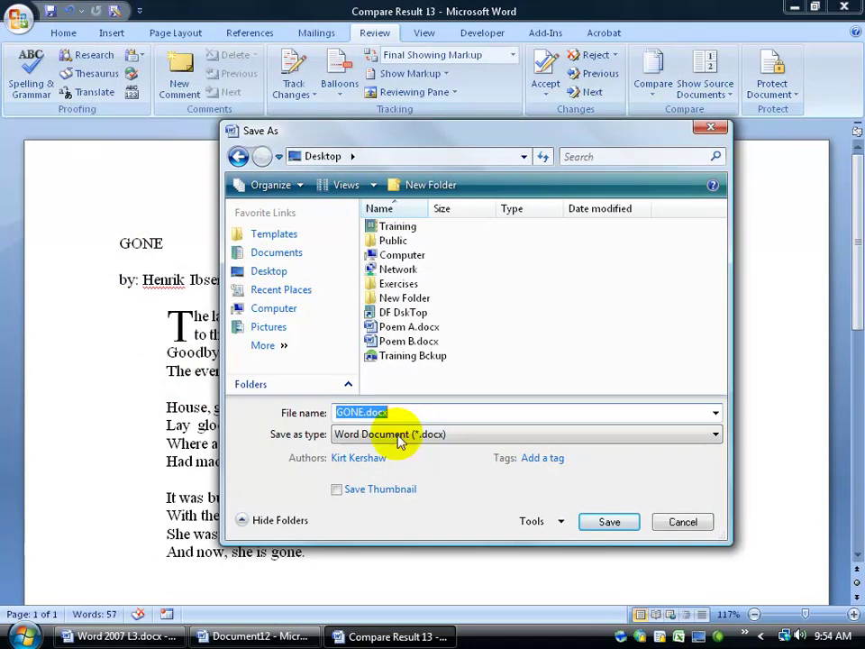
type("P")
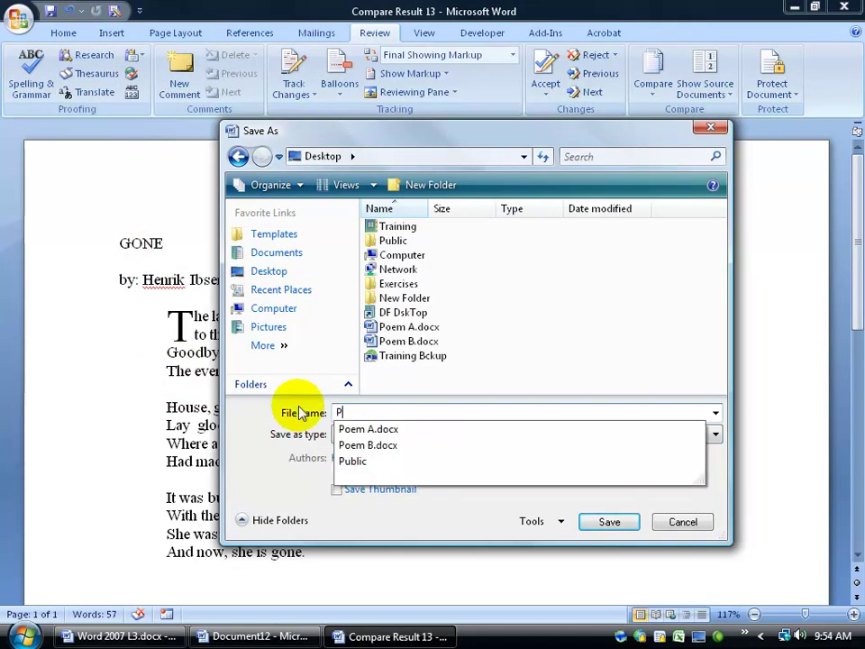
type("oem C ")
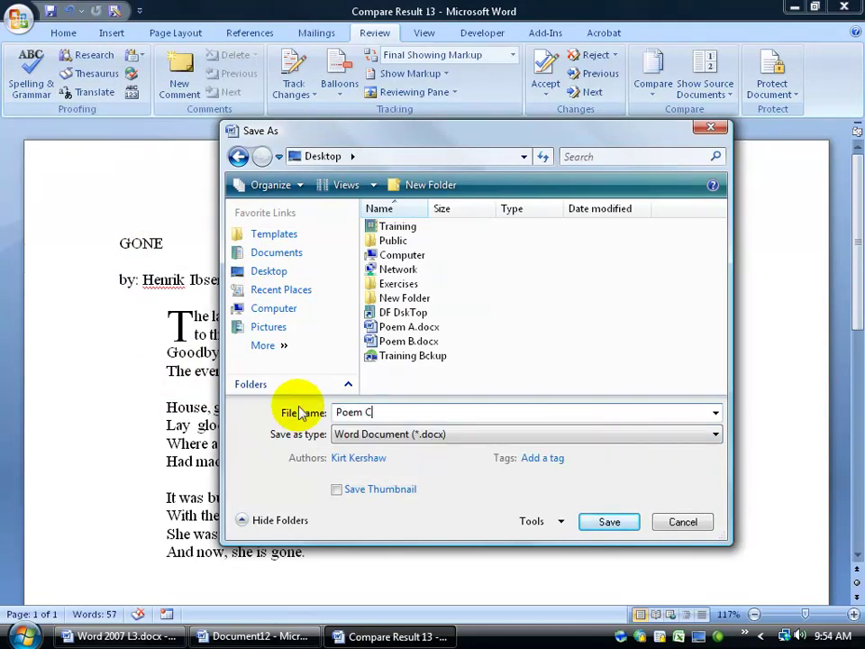
type("New Poem")
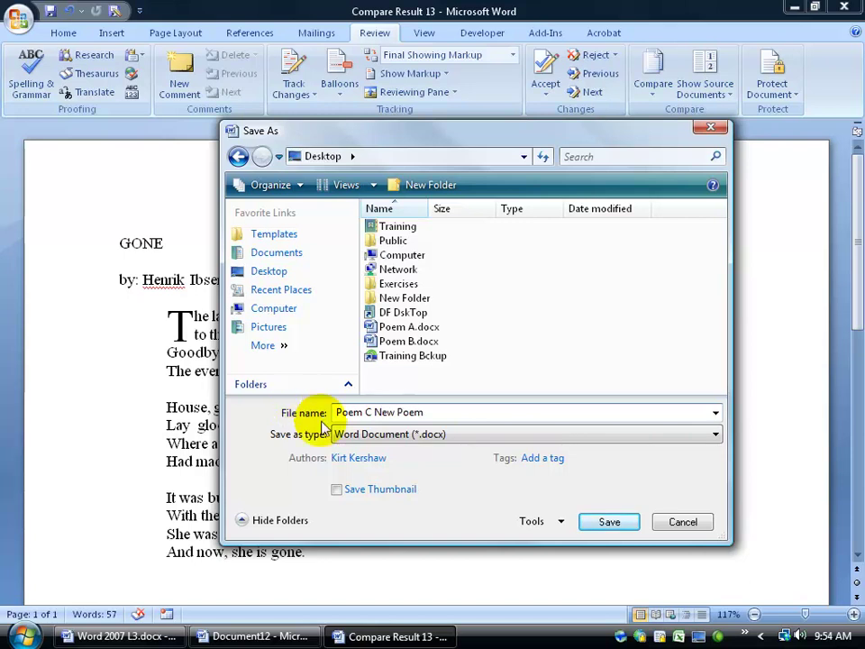
left_click(608, 523)
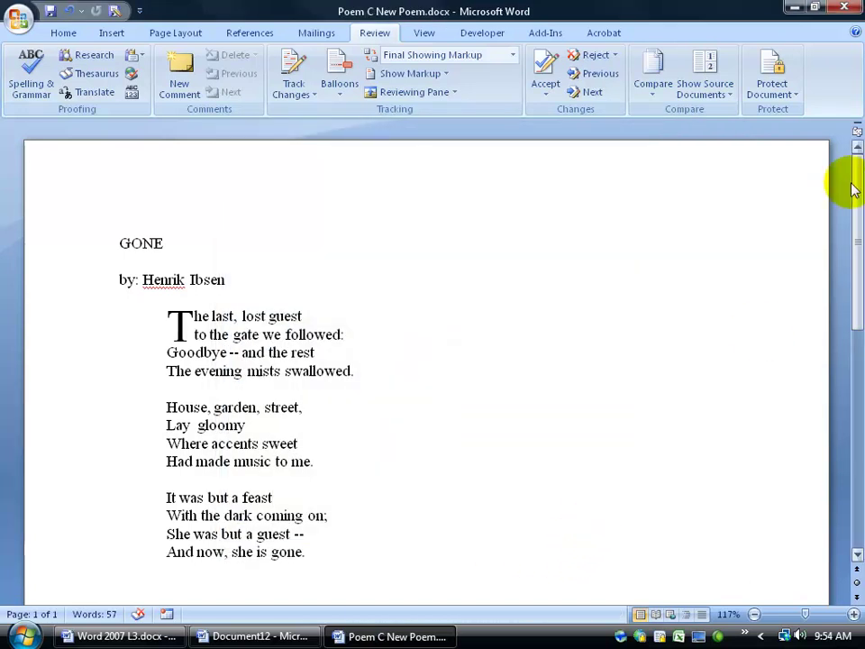
- Close the saved poem, and close the blank Document12 without saving its changes
left_click(847, 7)
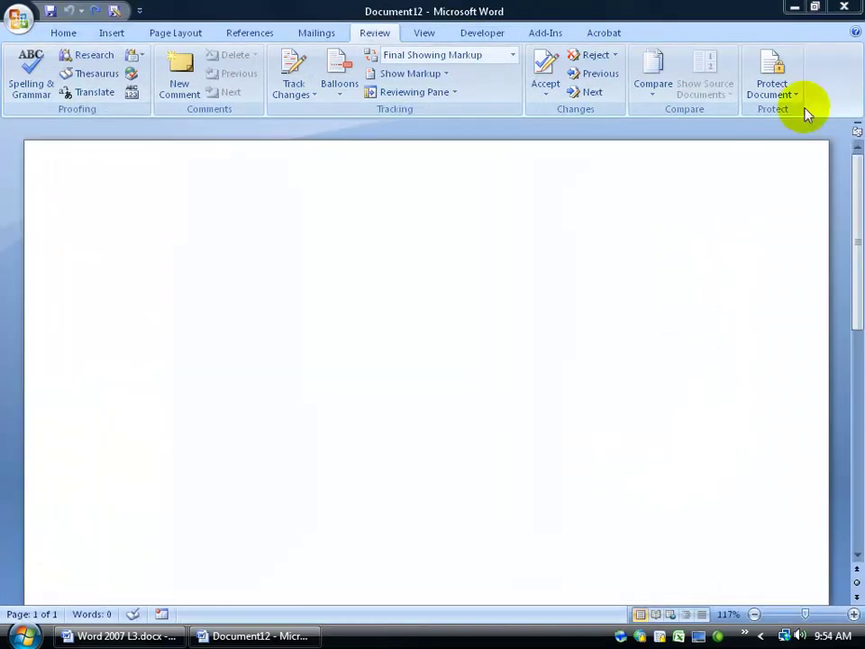
left_click(847, 8)
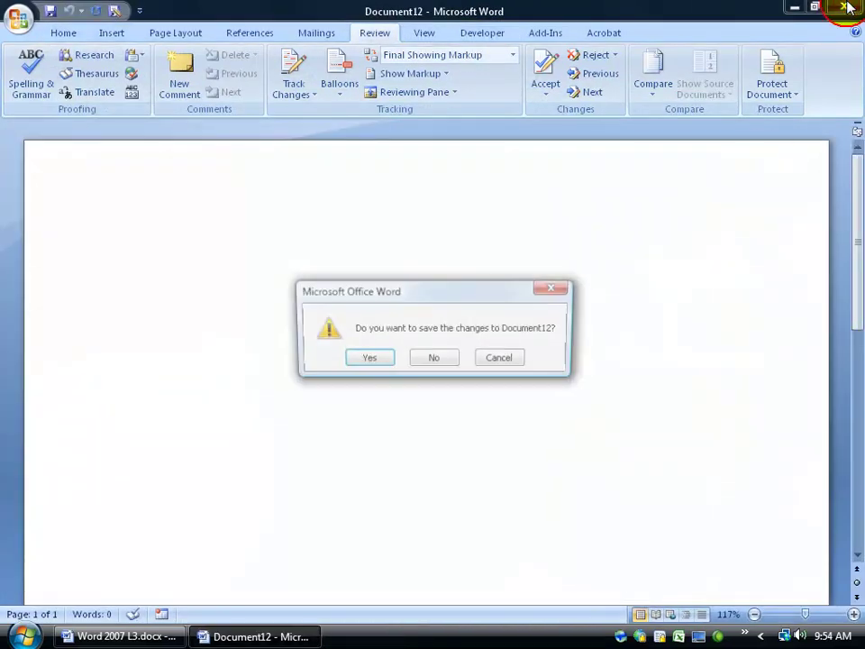
left_click(434, 358)
- Open Poem C New Poem.docx from the desktop to check the saved poem, and close it
left_click_drag(67, 490, 188, 443)
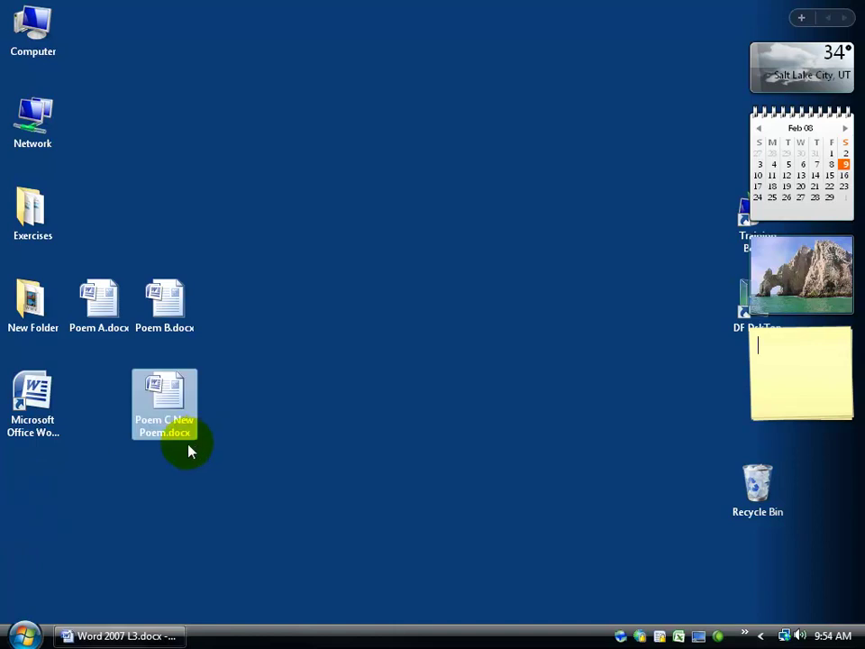
double_click(187, 444)
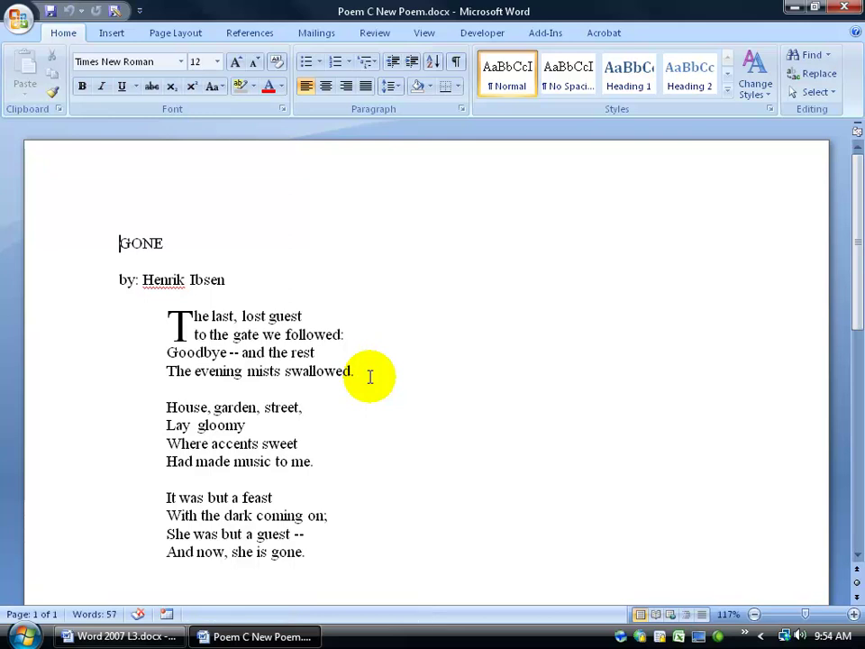
left_click(845, 13)
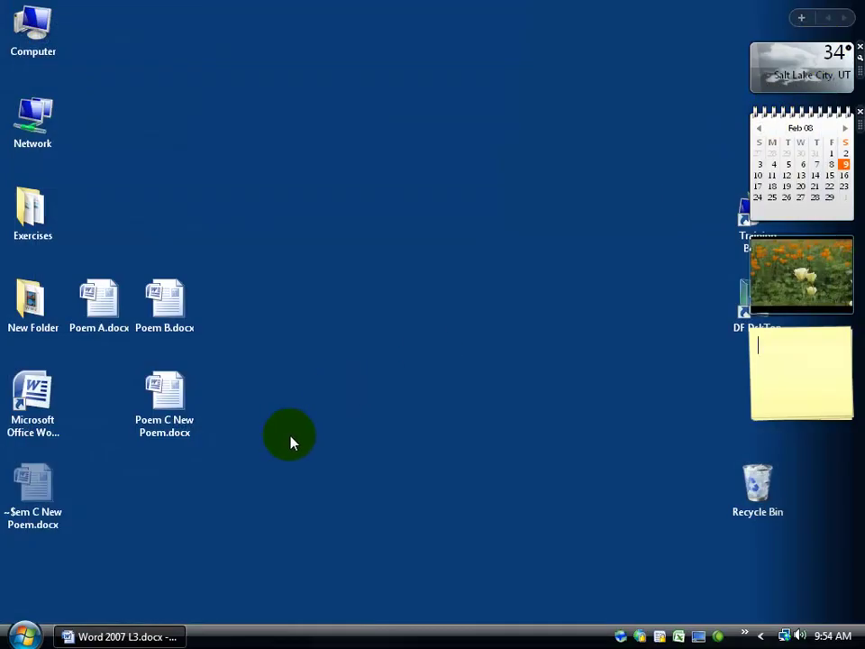
- Start Microsoft Word from the desktop, begin combining revisions from two documents, and expand the comparison settings
double_click(33, 397)
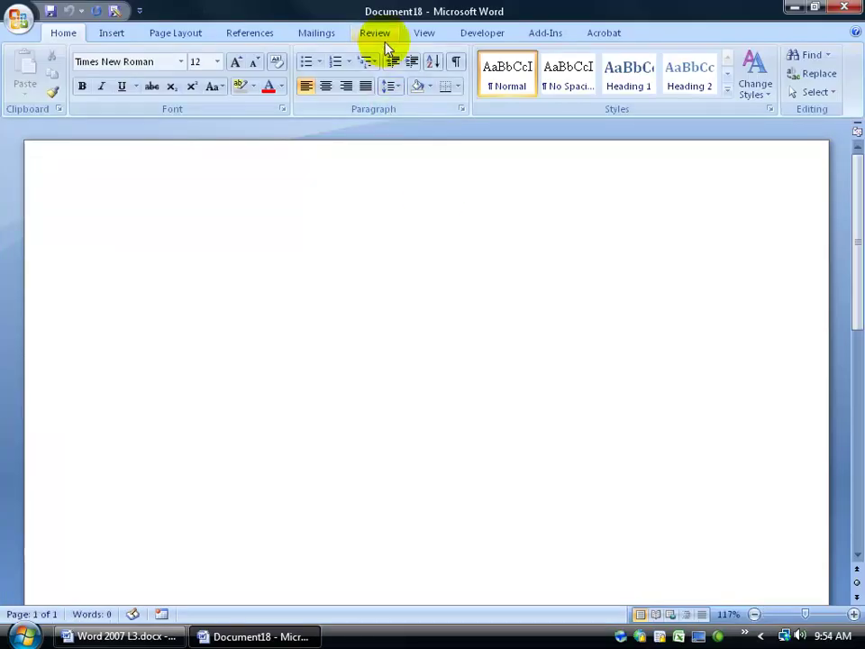
left_click(376, 34)
left_click(654, 83)
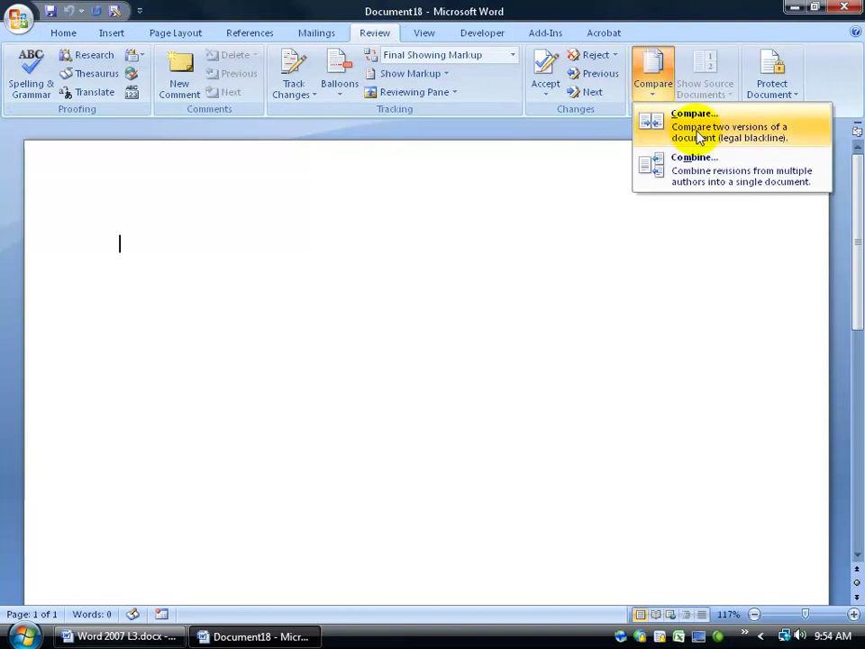
left_click(695, 160)
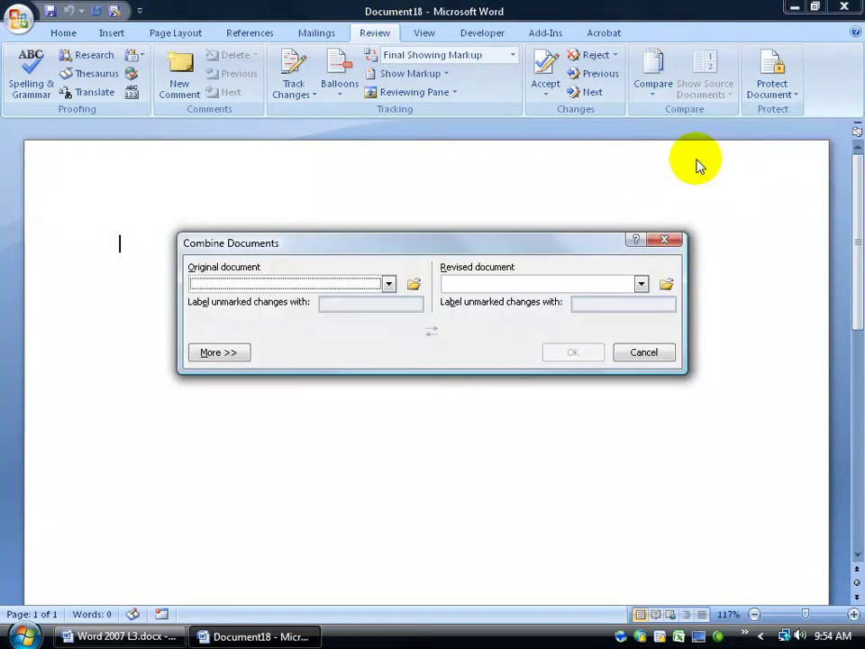
left_click(238, 356)
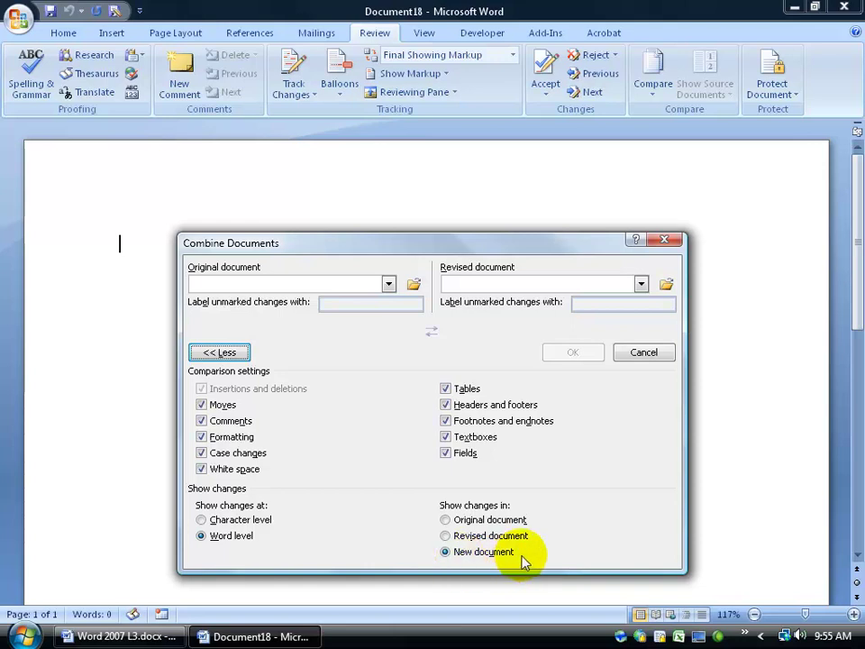
- Choose Poem A.docx from the Desktop as the original document to combine
left_click(387, 284)
left_click(316, 300)
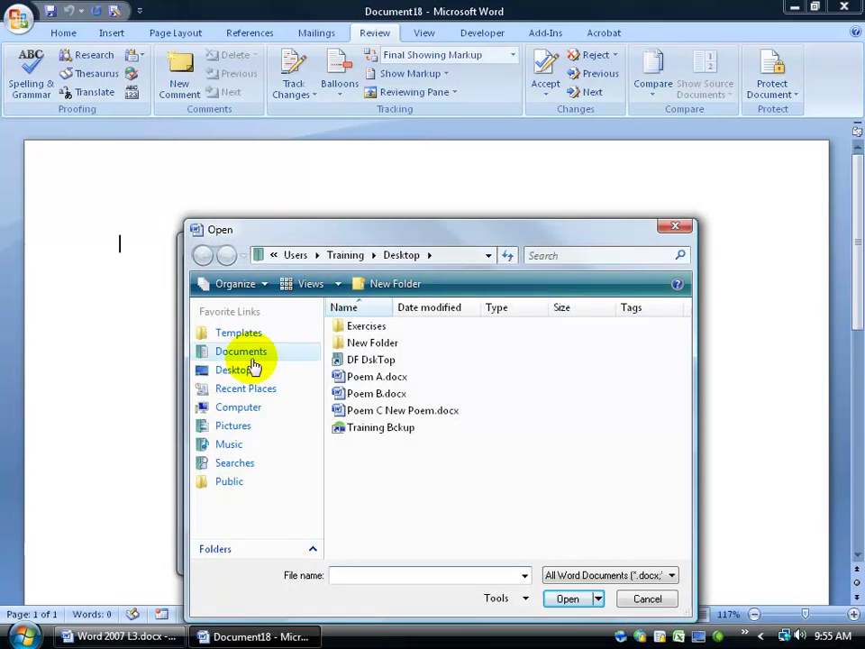
left_click(239, 370)
double_click(373, 424)
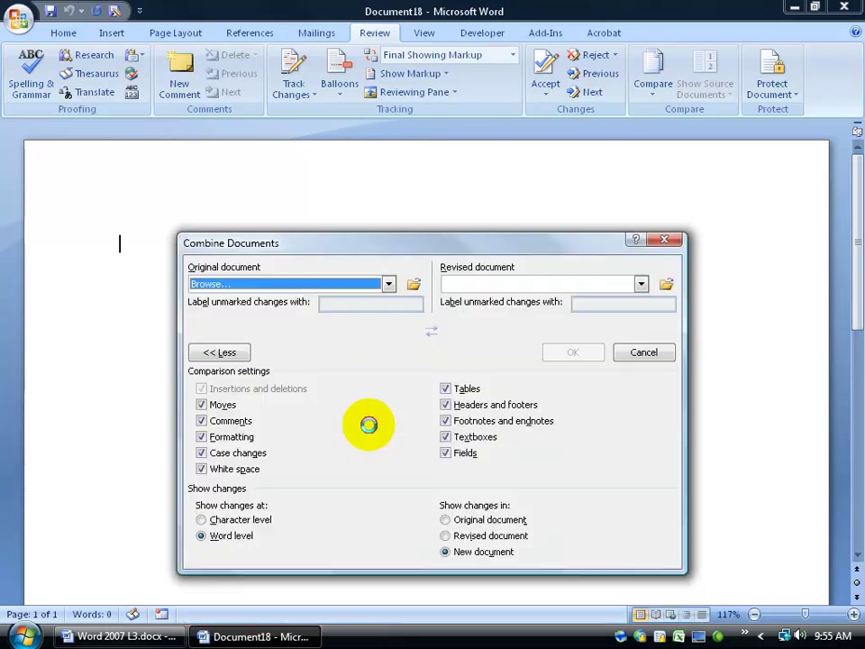
- Choose Poem B.docx from the Desktop as the revised document, collapse the comparison settings, and combine both into a new document
left_click(641, 283)
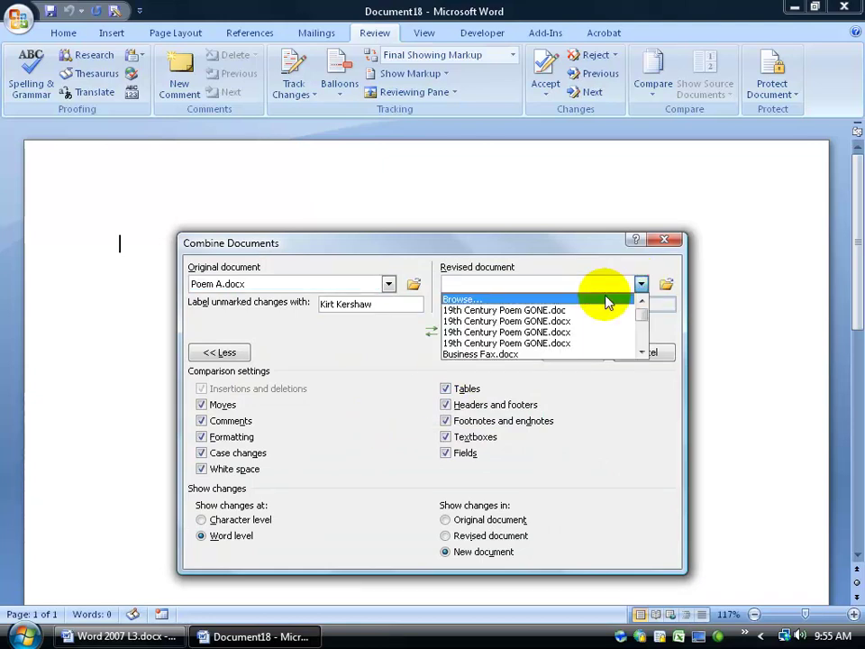
left_click(606, 301)
left_click(386, 394)
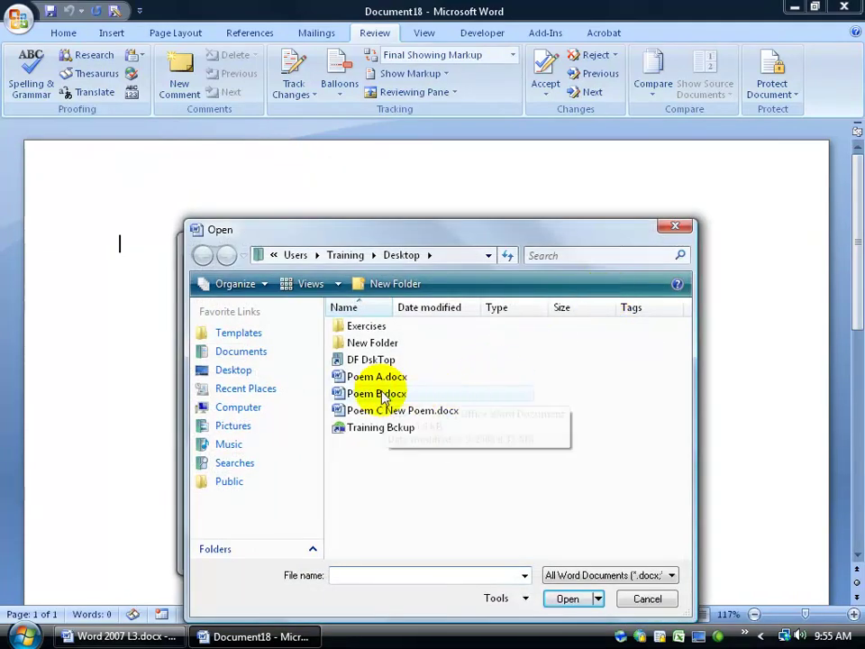
double_click(382, 393)
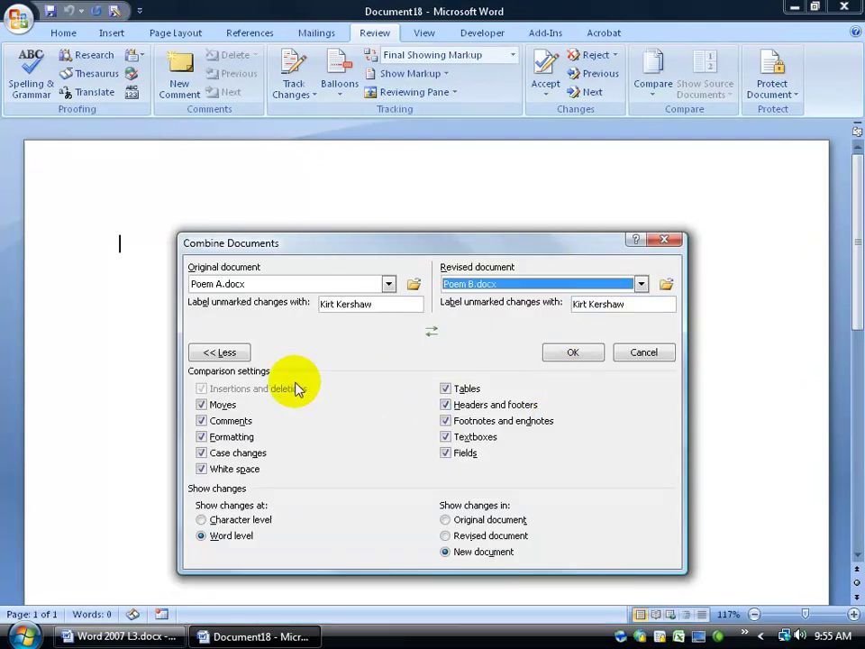
left_click(221, 352)
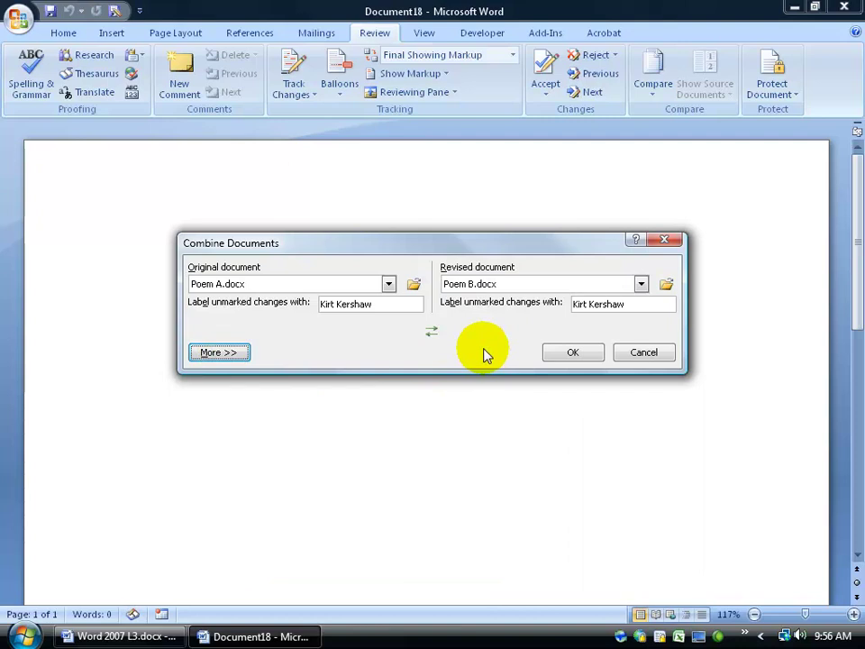
left_click(568, 352)
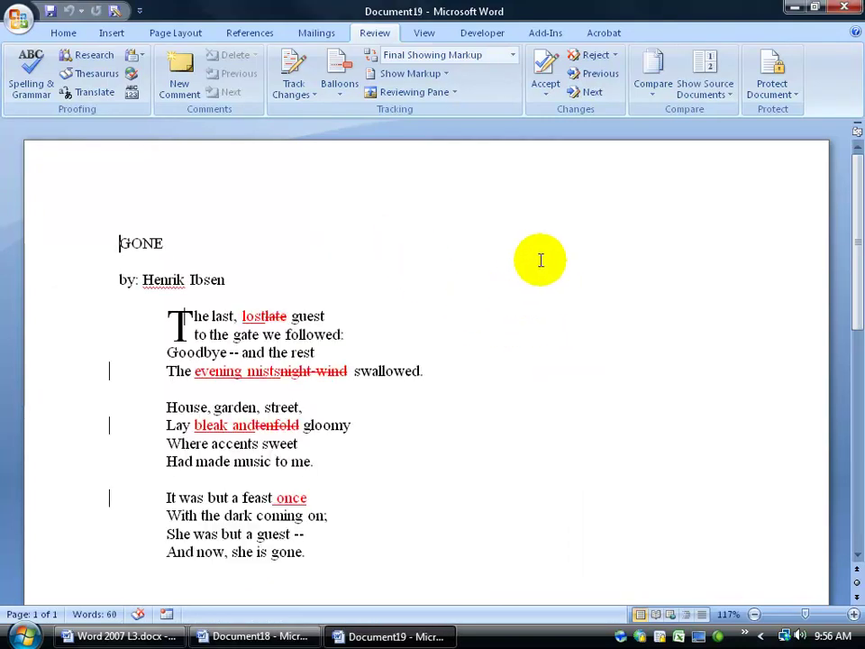
- Show both the original and revised source documents alongside the combined poem
left_click(720, 97)
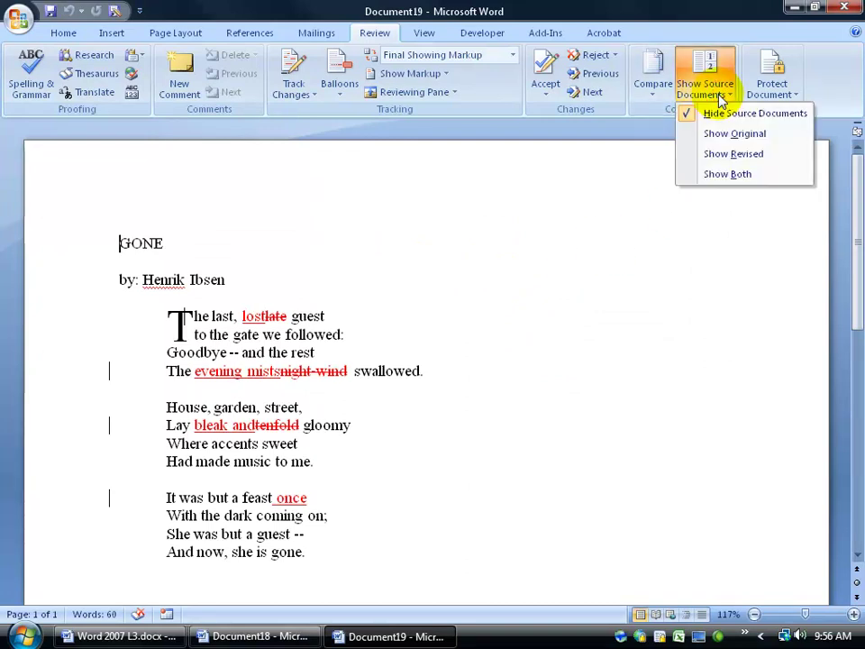
left_click(719, 174)
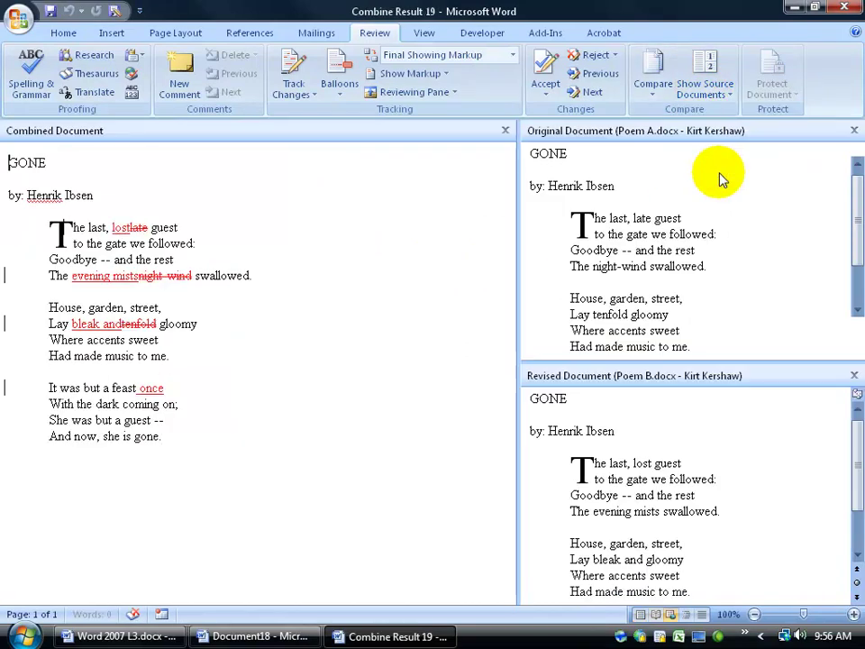
left_click(600, 227)
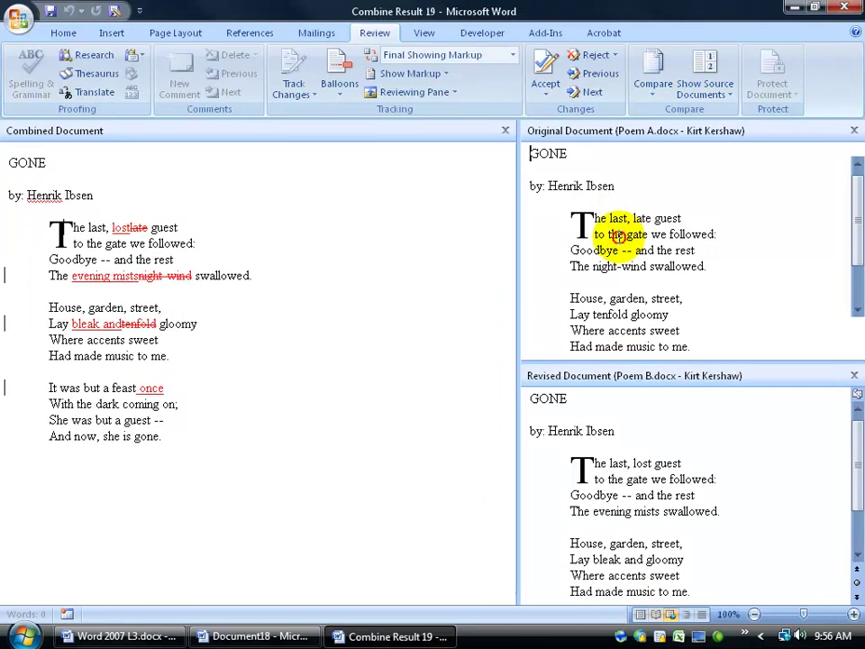
left_click(628, 405)
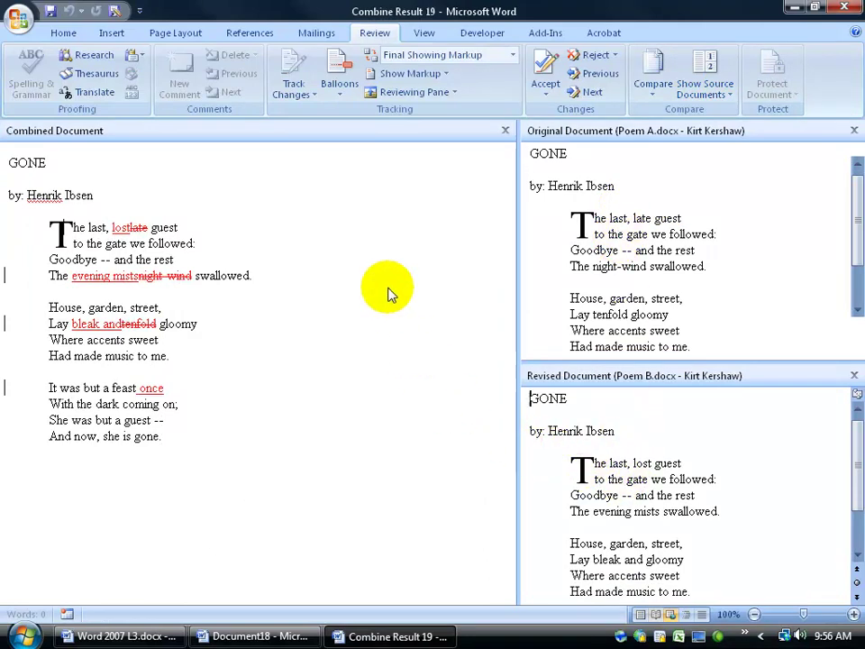
- Look at the markup display options and the revision summary in the Reviewing Pane, and hide the pane again
left_click(513, 55)
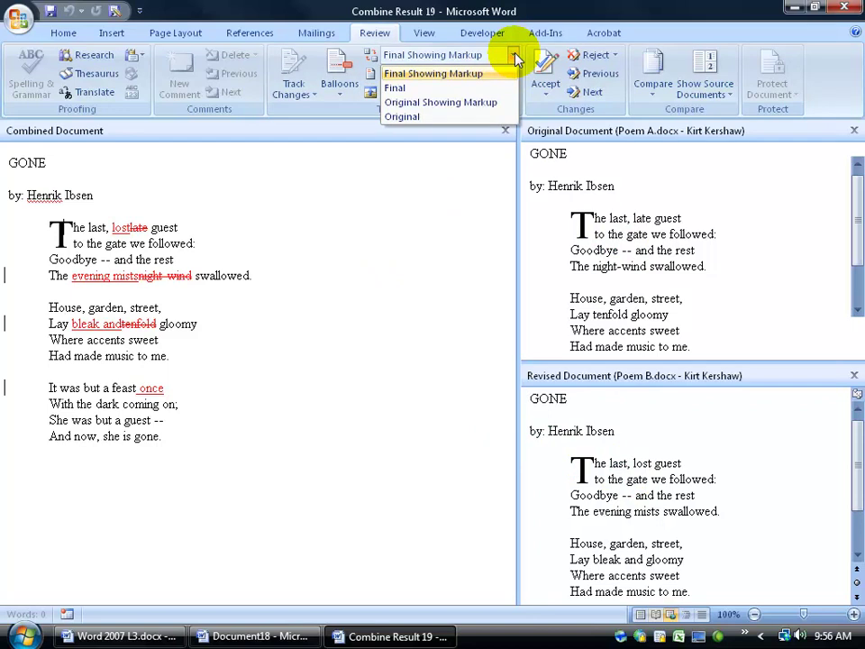
left_click(484, 33)
left_click(386, 34)
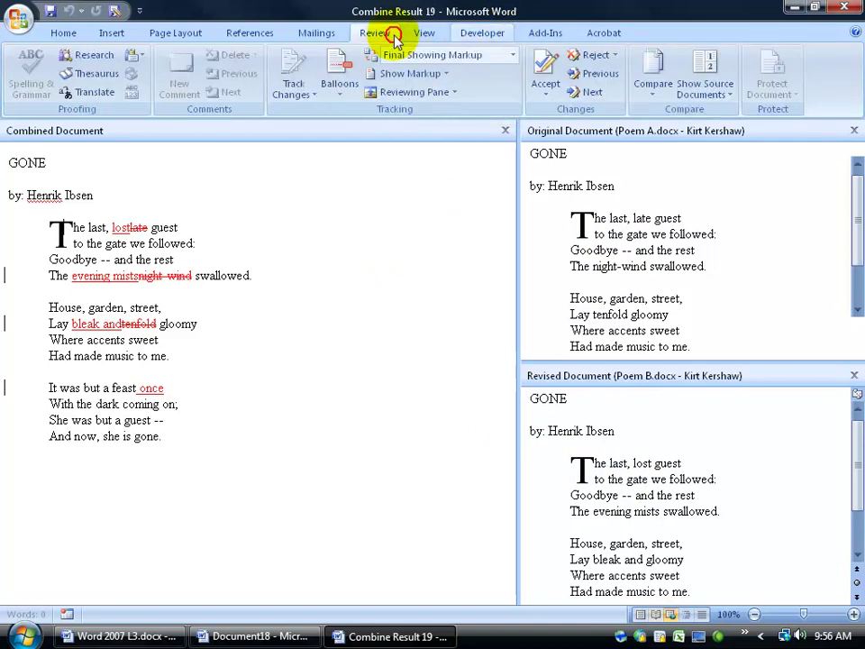
left_click(431, 96)
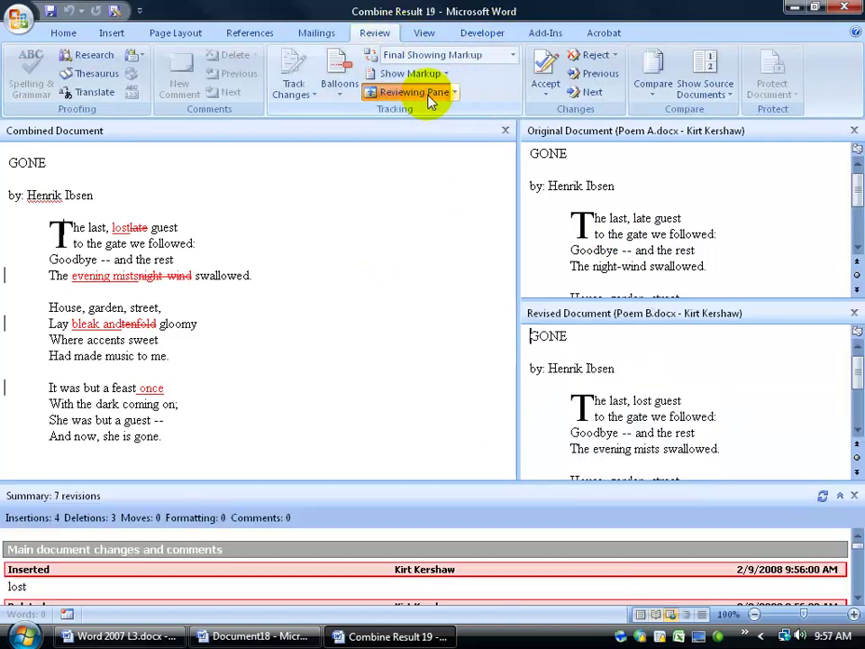
left_click(431, 100)
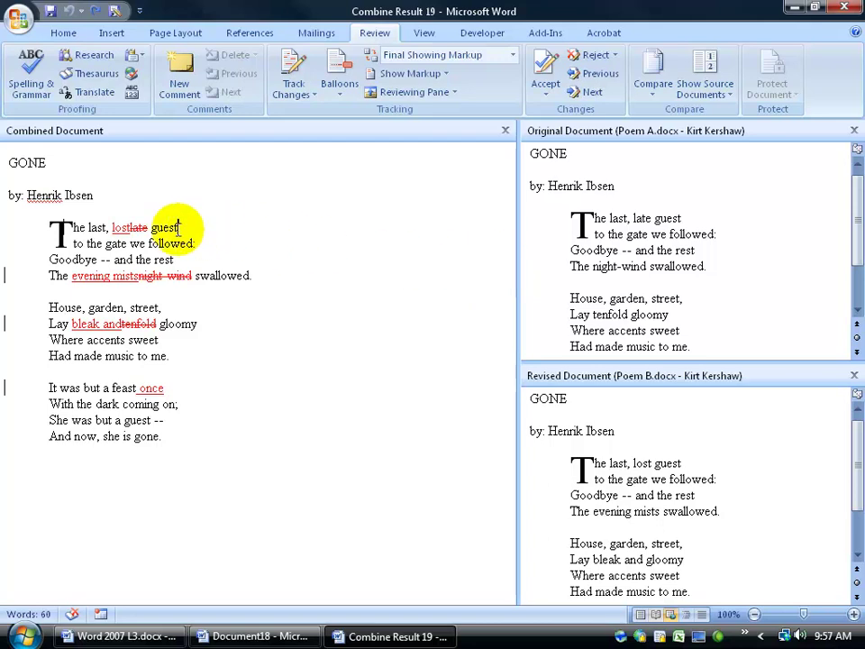
- Turn on Track Changes and add "and add some more text" after "guest" in the combined poem's first line
left_click(294, 70)
type("a")
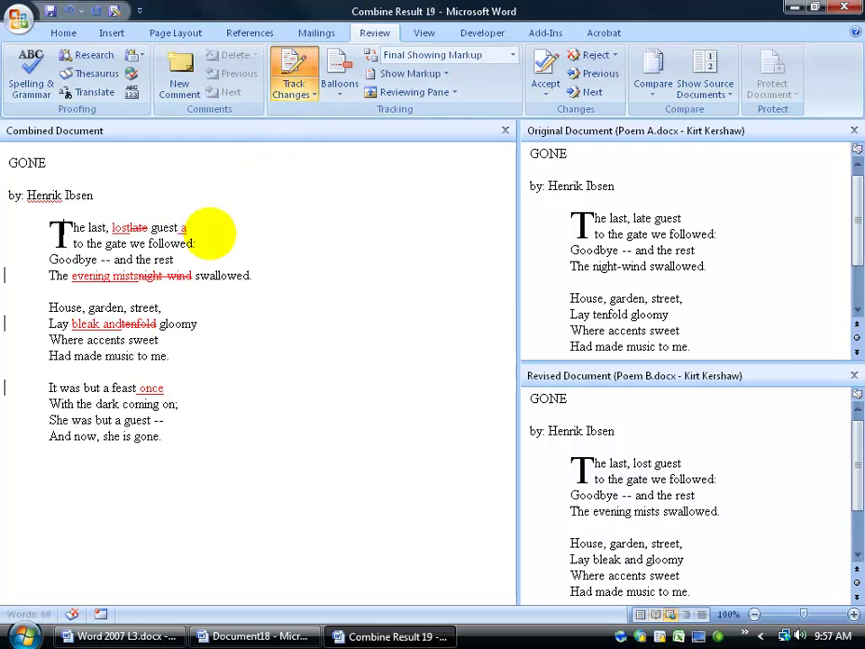
type("nd add some mor")
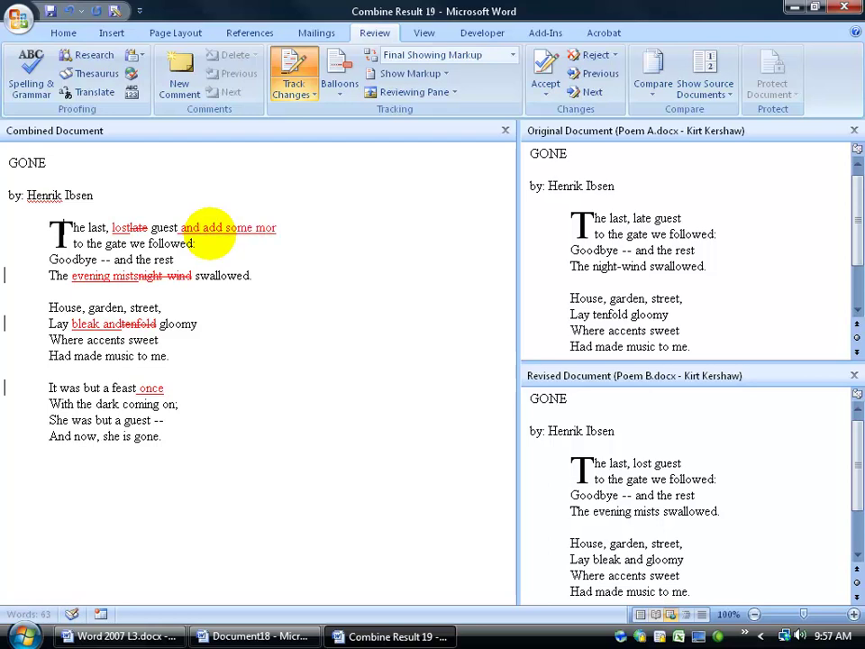
type("e text")
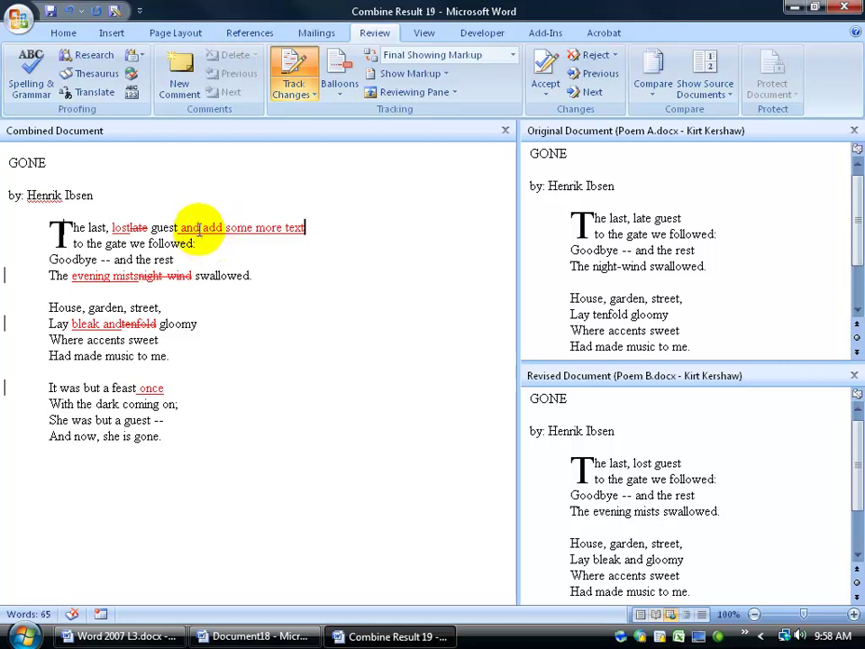
mouse_move(200, 231)
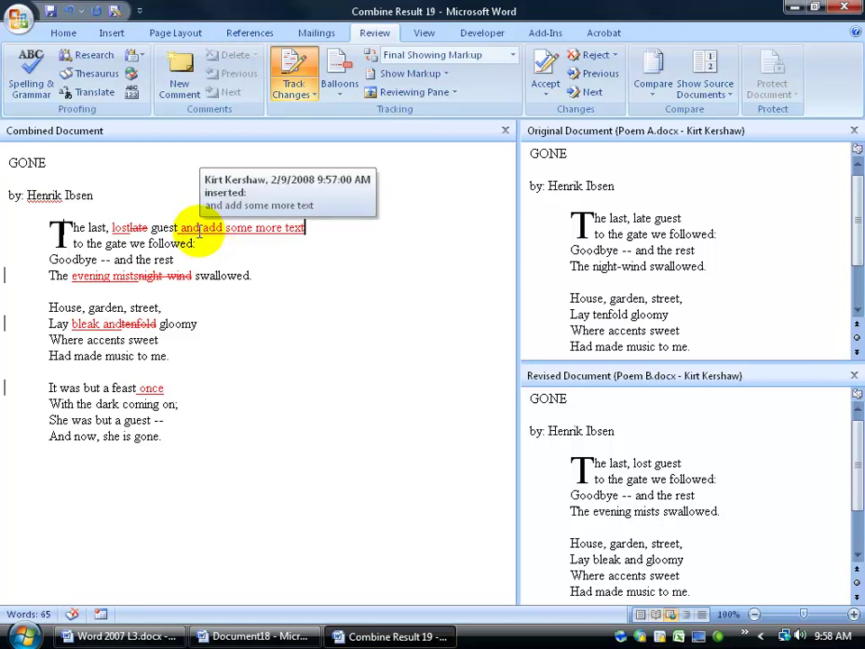